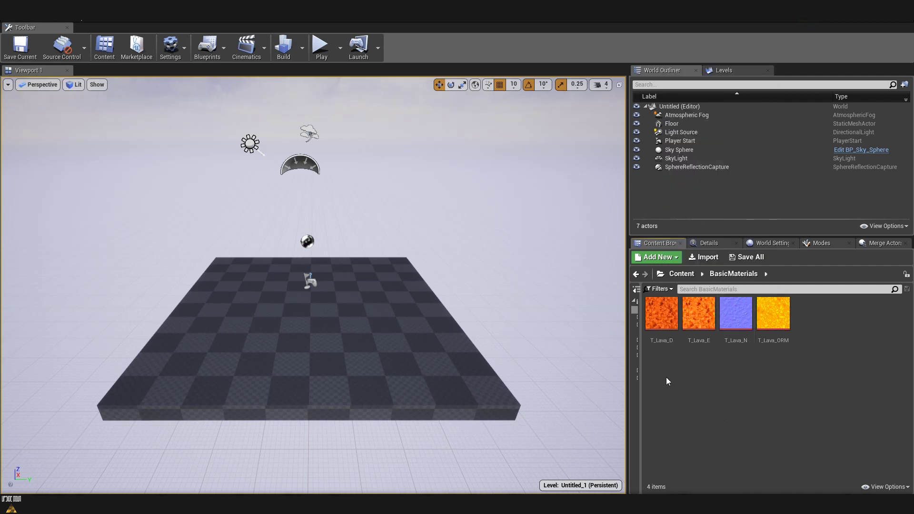
- Create a new material named MasterMaterial in the BasicMaterials folder and open it for editing
{"action": "right_click", "coordinate": [664, 375]}
{"action": "left_click", "coordinate": [694, 178]}
{"action": "type", "text": "MasterMate"}
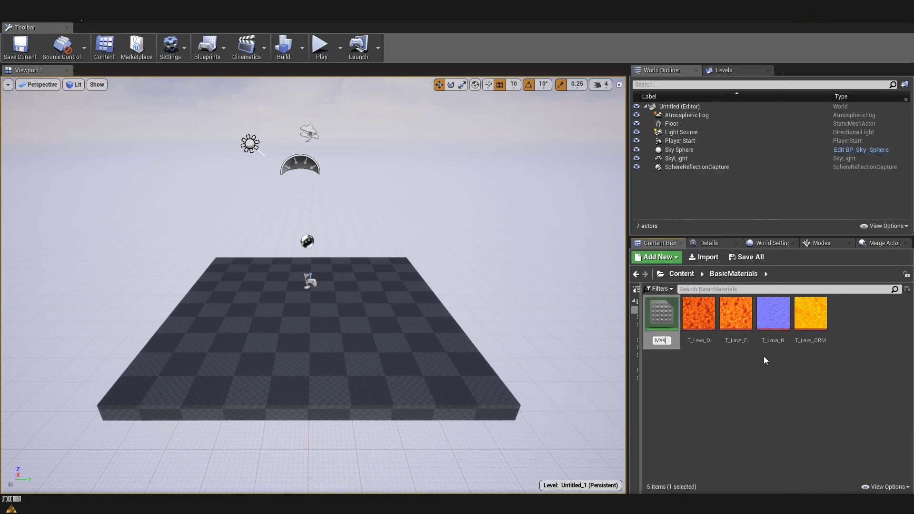
{"action": "type", "text": "rial"}
{"action": "key", "text": "Return"}
{"action": "key", "text": "Return"}
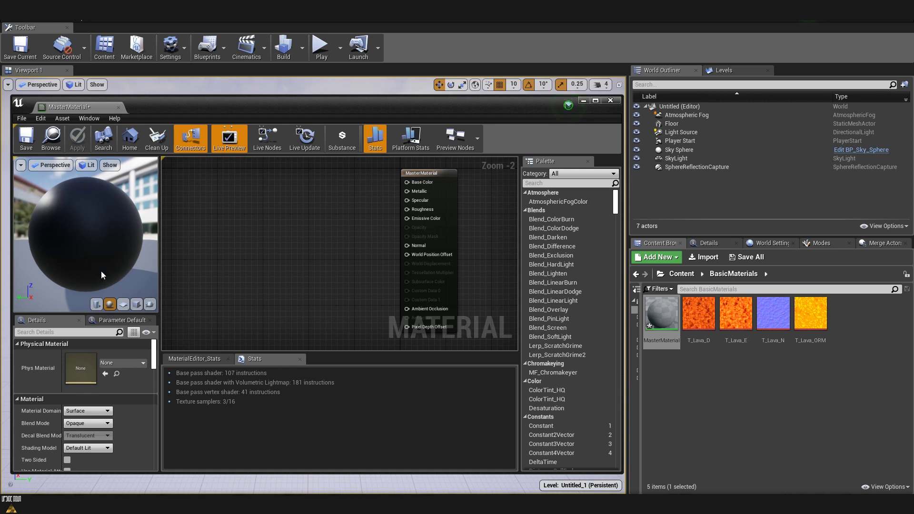
{"action": "left_click", "coordinate": [136, 304]}
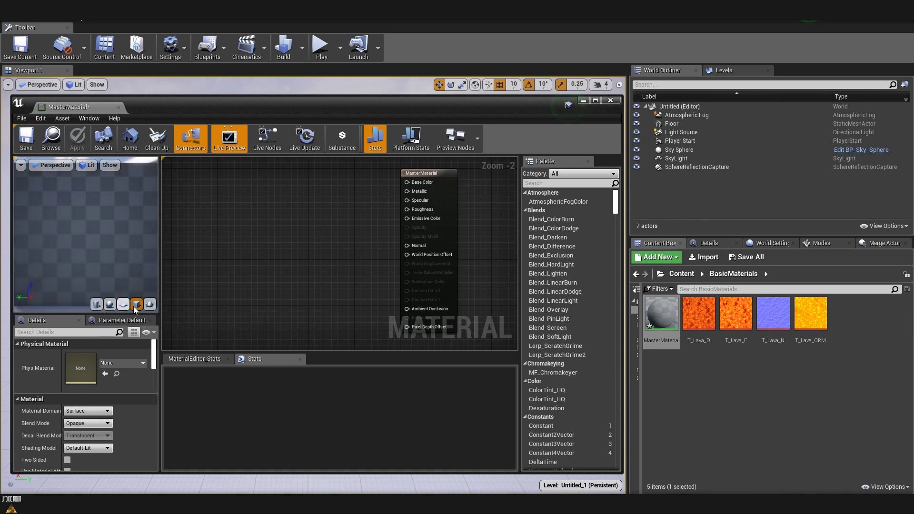
{"action": "left_click", "coordinate": [109, 304]}
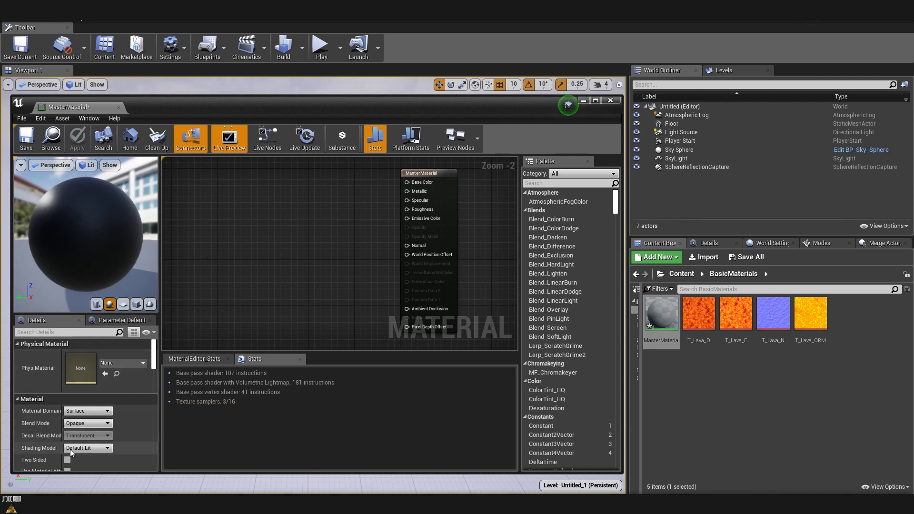
{"action": "scroll", "coordinate": [155, 354], "scroll_direction": "down", "scroll_amount": 5}
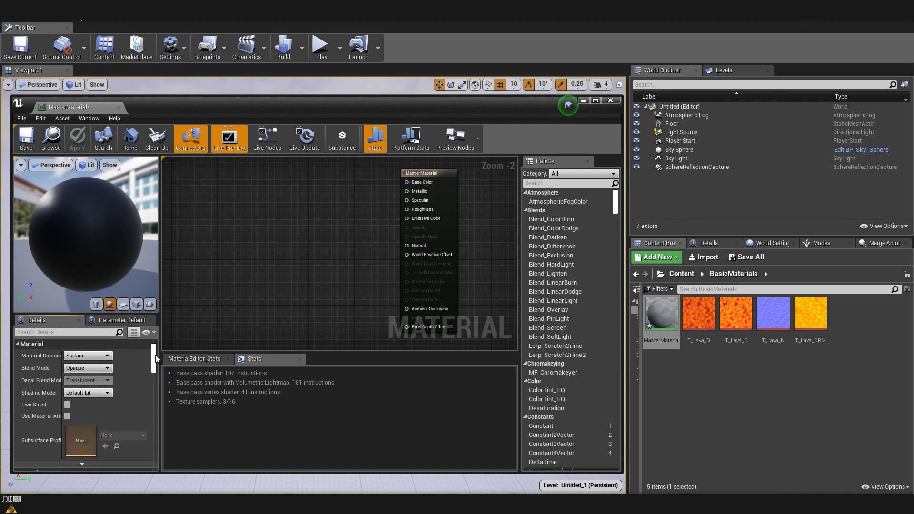
{"action": "scroll", "coordinate": [157, 356], "scroll_direction": "up", "scroll_amount": 4}
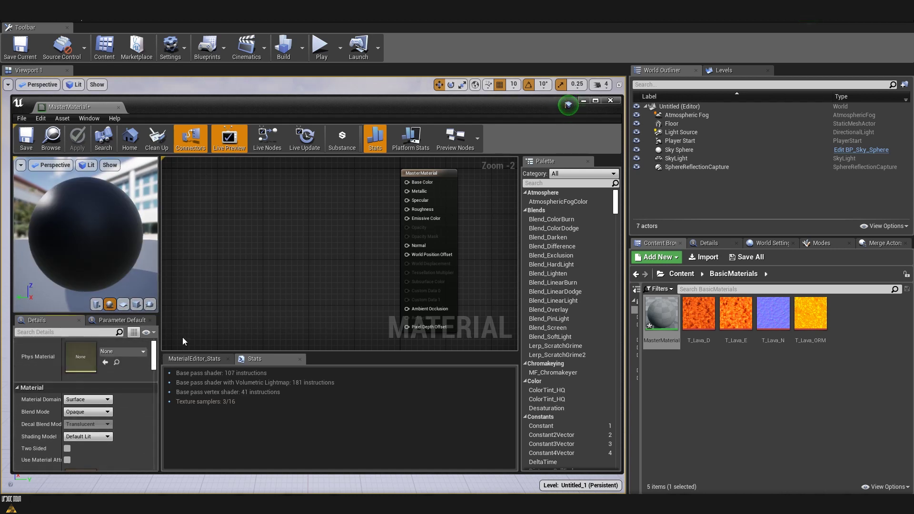
{"action": "scroll", "coordinate": [154, 360], "scroll_direction": "down", "scroll_amount": 3}
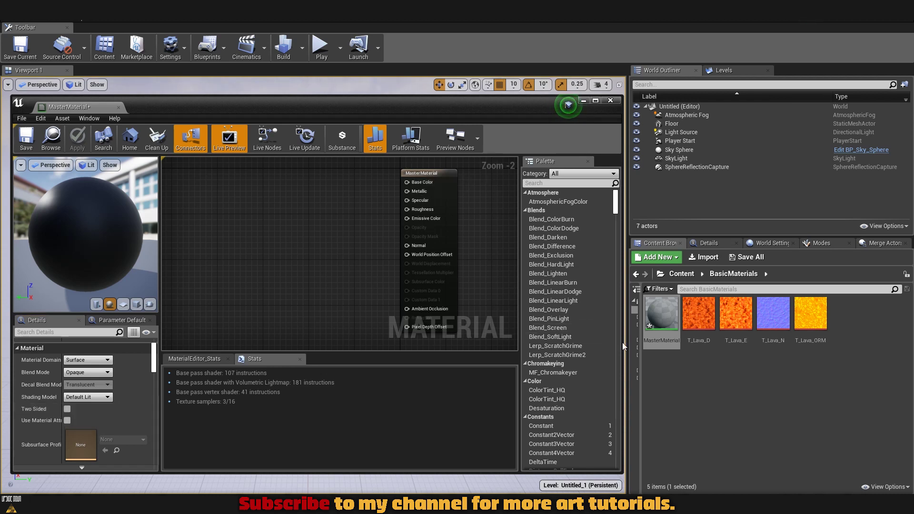
{"action": "left_click", "coordinate": [698, 314]}
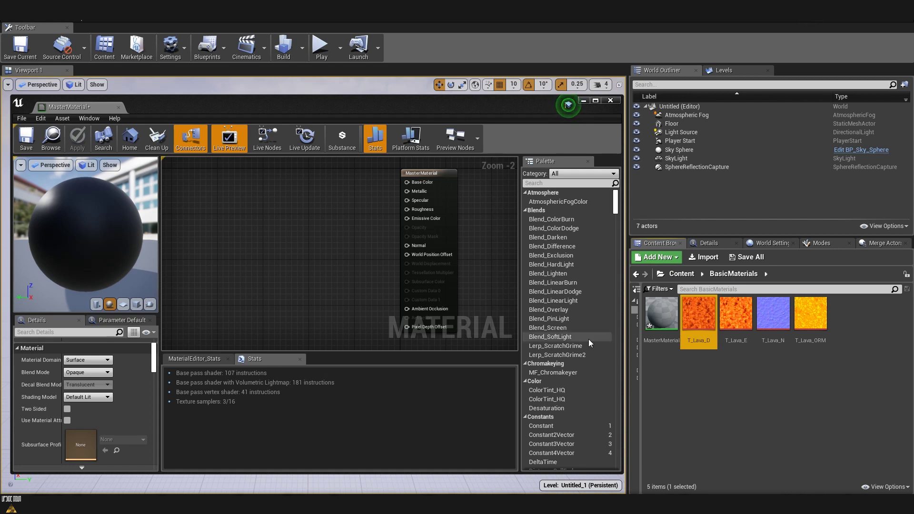
{"action": "left_click_drag", "start_coordinate": [698, 314], "coordinate": [307, 198]}
{"action": "left_click_drag", "start_coordinate": [334, 257], "coordinate": [283, 244]}
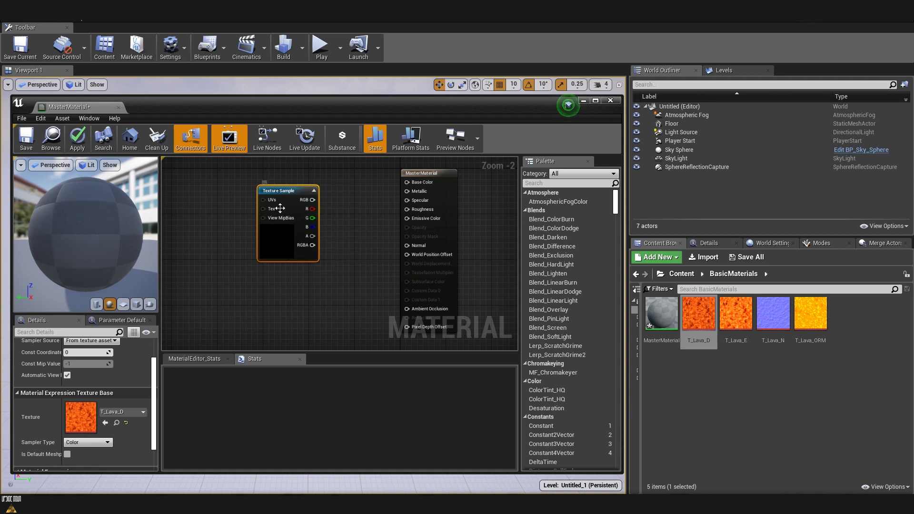
{"action": "mouse_move", "coordinate": [312, 199]}
{"action": "left_mouse_down"}
{"action": "mouse_move", "coordinate": [403, 187]}
{"action": "mouse_move", "coordinate": [413, 202]}
{"action": "mouse_move", "coordinate": [411, 257]}
{"action": "mouse_move", "coordinate": [304, 194]}
{"action": "mouse_move", "coordinate": [310, 199]}
{"action": "left_mouse_up"}
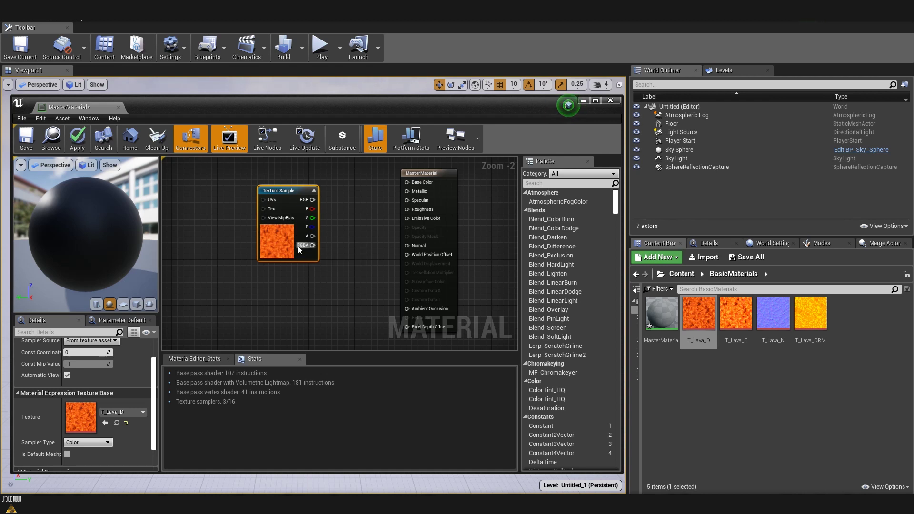
{"action": "key", "text": "Delete"}
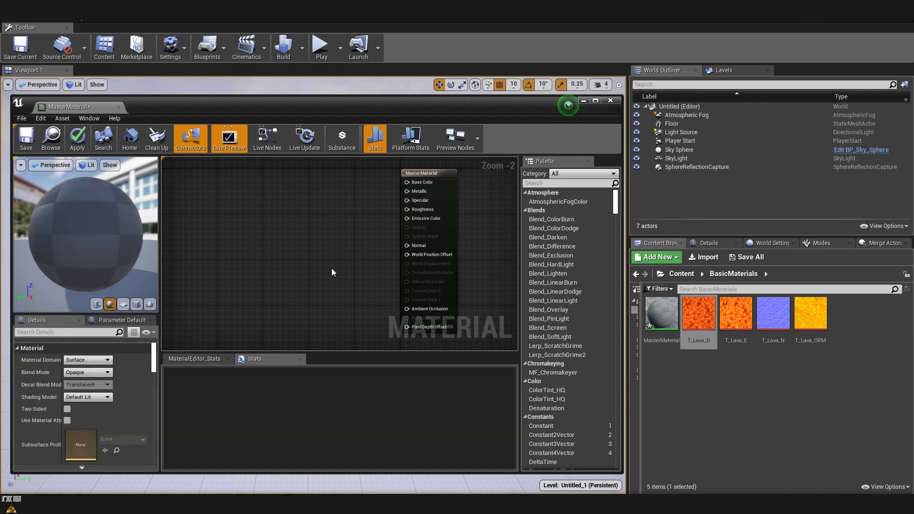
- Add a TextureSampleParameter2D node using T_Lava_D, name it D, and place it to the left of the material's output node
{"action": "right_click", "coordinate": [275, 197]}
{"action": "scroll", "coordinate": [316, 297], "scroll_direction": "down", "scroll_amount": 7}
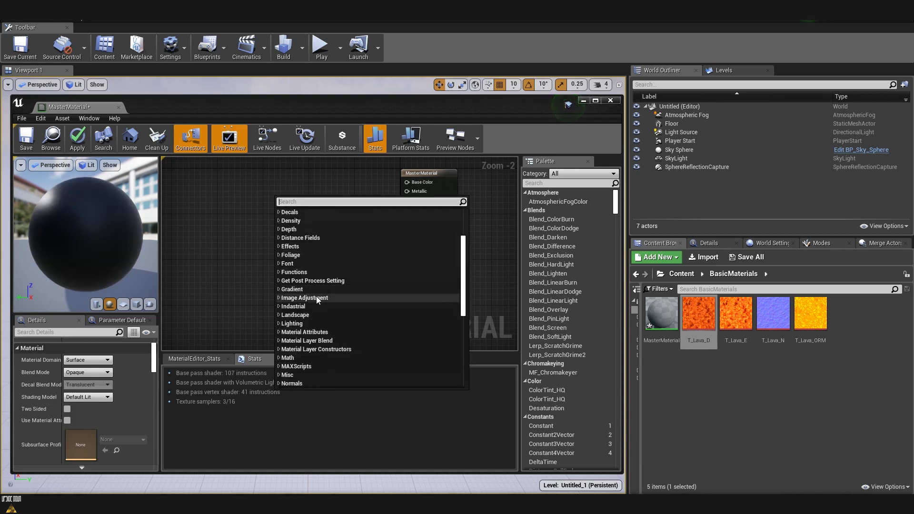
{"action": "left_click", "coordinate": [279, 318]}
{"action": "scroll", "coordinate": [305, 320], "scroll_direction": "down", "scroll_amount": 1}
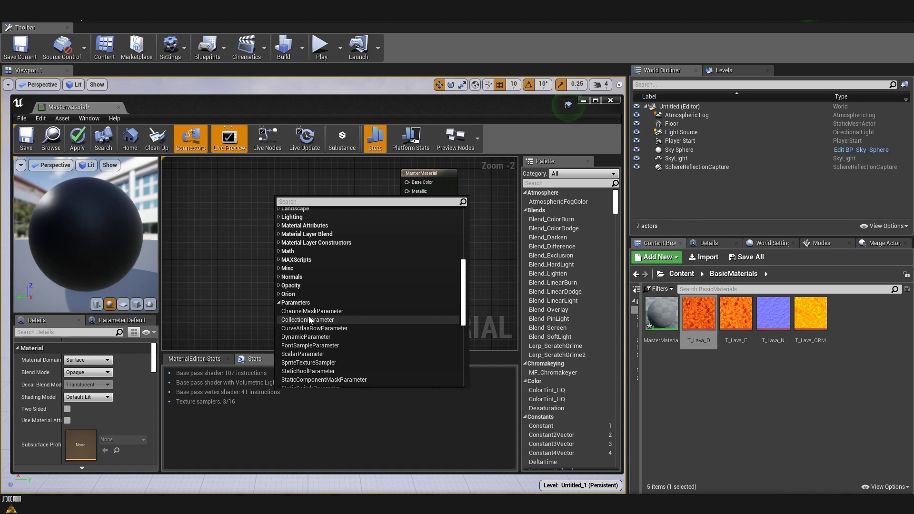
{"action": "scroll", "coordinate": [311, 317], "scroll_direction": "down", "scroll_amount": 3}
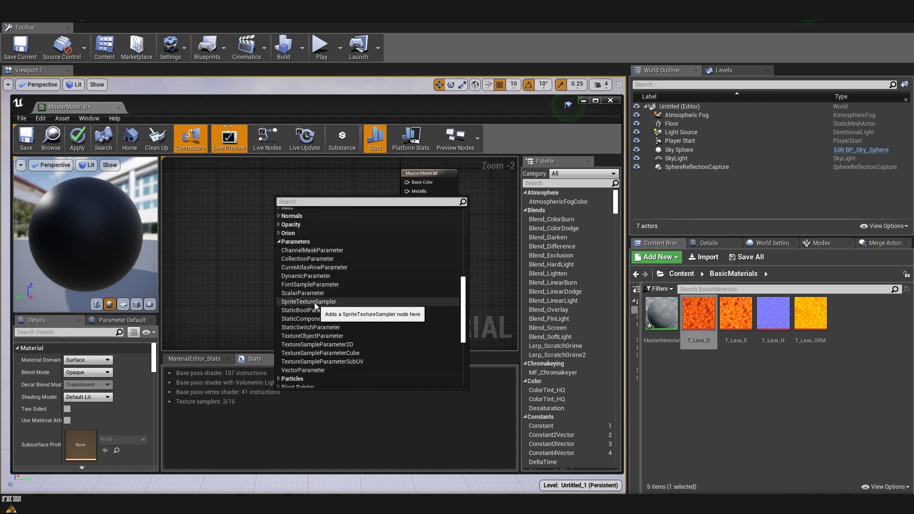
{"action": "left_click", "coordinate": [348, 345]}
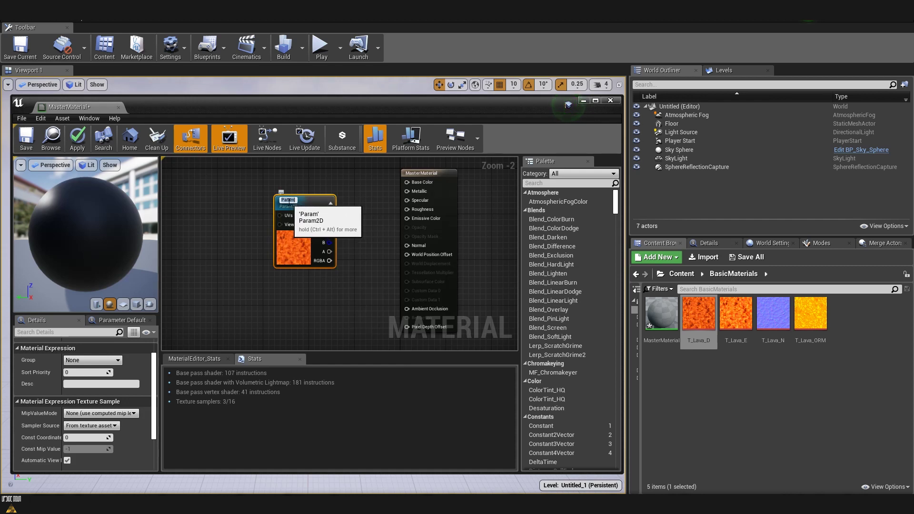
{"action": "type", "text": "D"}
{"action": "key", "text": "Return"}
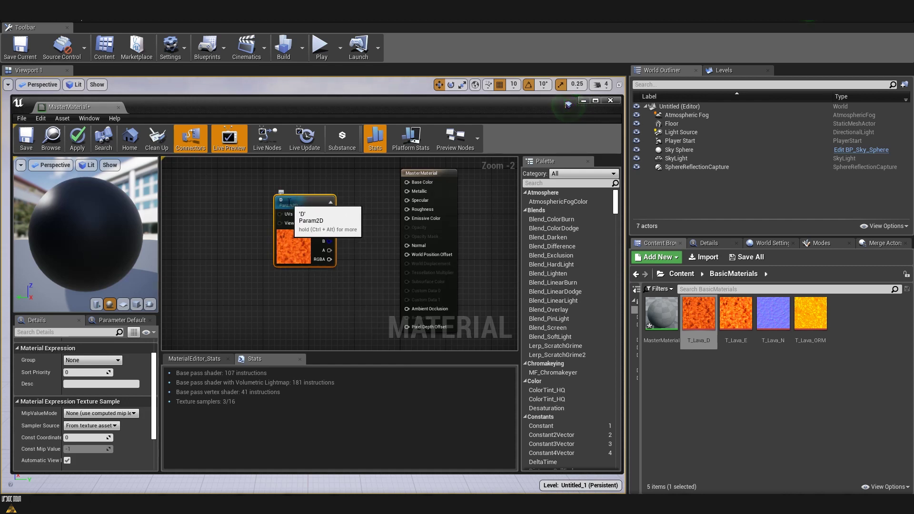
{"action": "left_click_drag", "start_coordinate": [289, 201], "coordinate": [278, 186]}
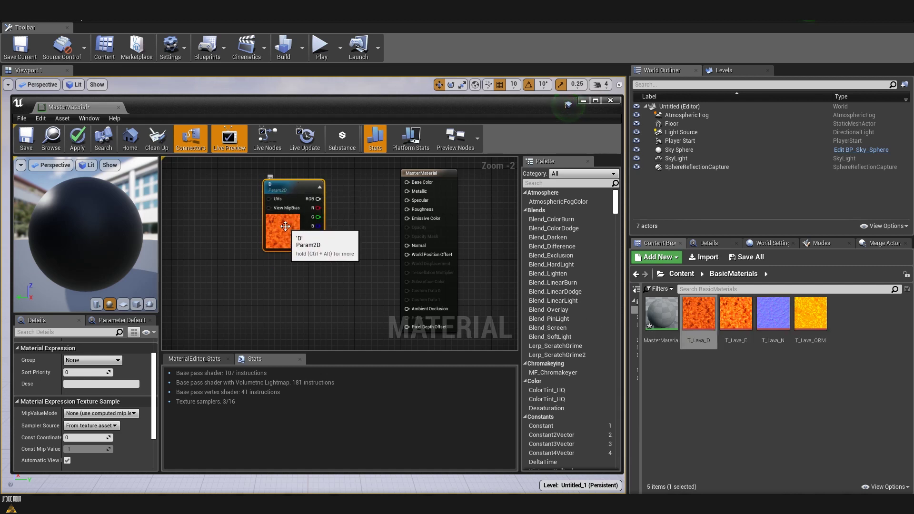
{"action": "left_click_drag", "start_coordinate": [286, 219], "coordinate": [240, 208]}
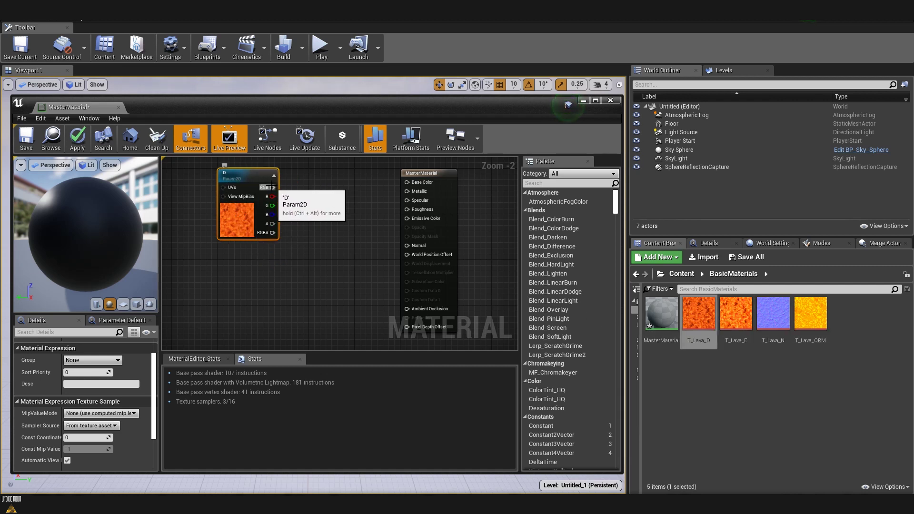
- Duplicate the D texture parameter below the original and rename the copy ORM
{"action": "scroll", "coordinate": [331, 262], "scroll_direction": "down", "scroll_amount": 2}
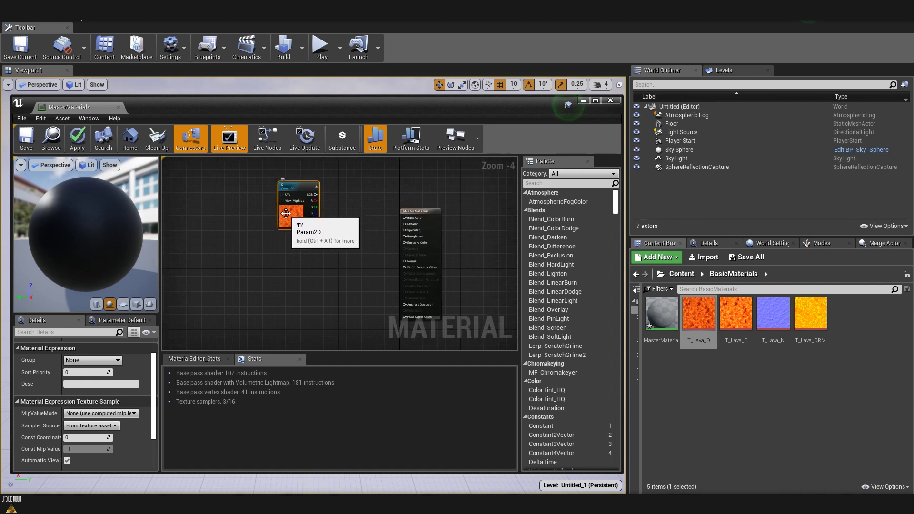
{"action": "key", "text": "ctrl+w"}
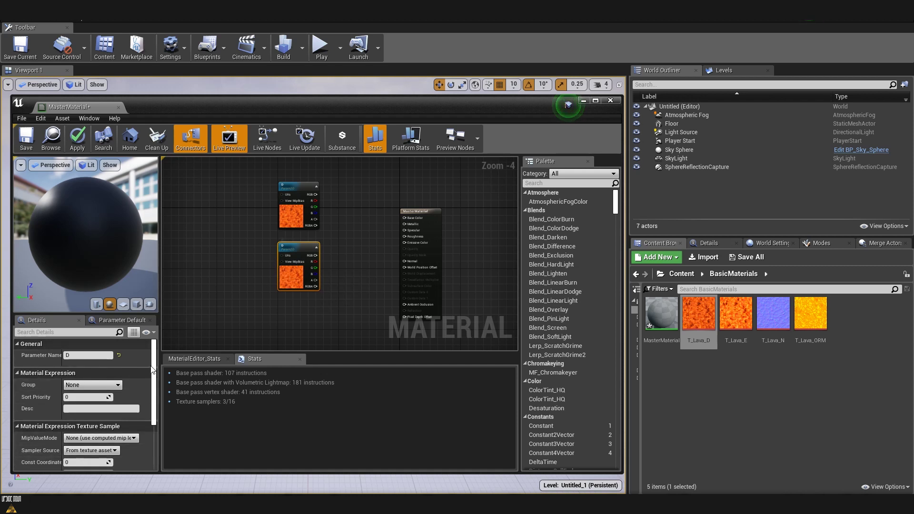
{"action": "left_click", "coordinate": [314, 320]}
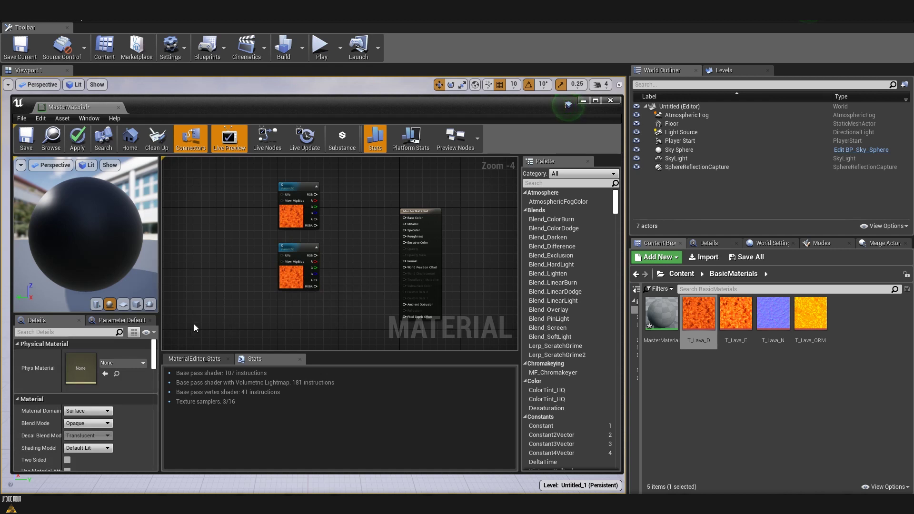
{"action": "left_click", "coordinate": [290, 270]}
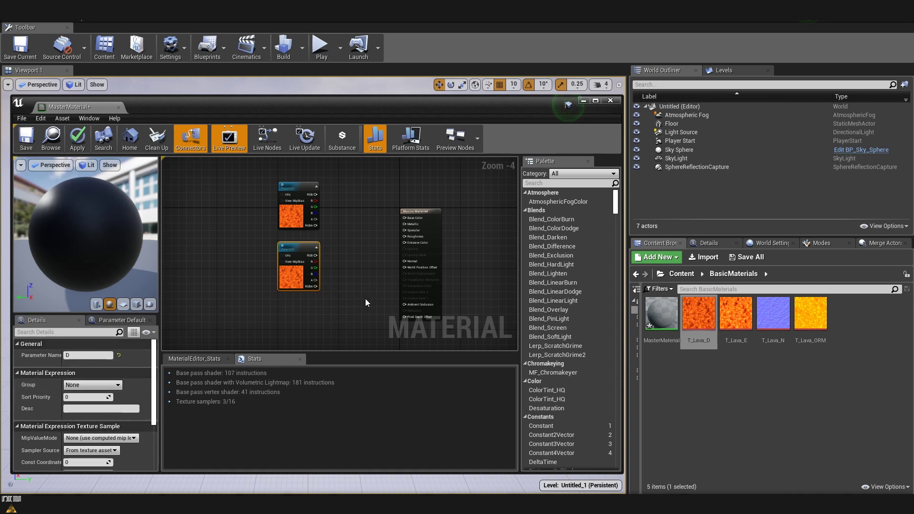
{"action": "left_click", "coordinate": [65, 355]}
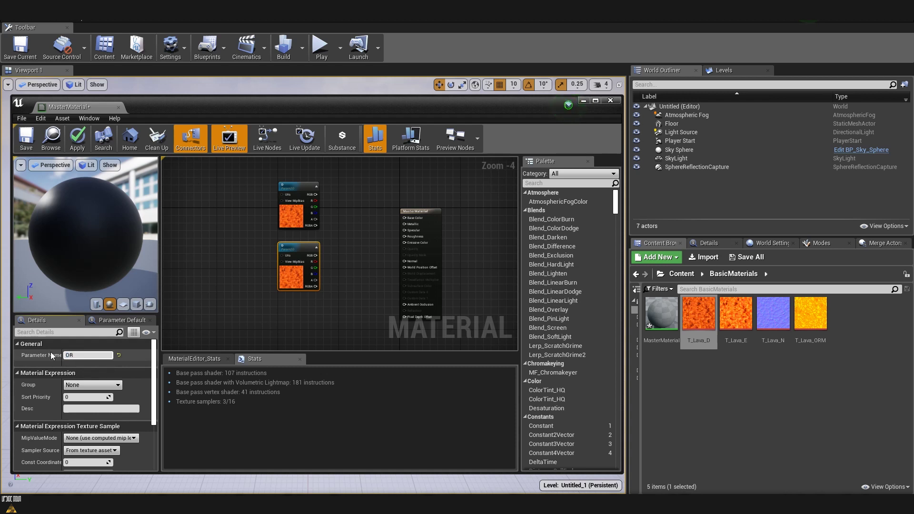
{"action": "key", "text": "Return"}
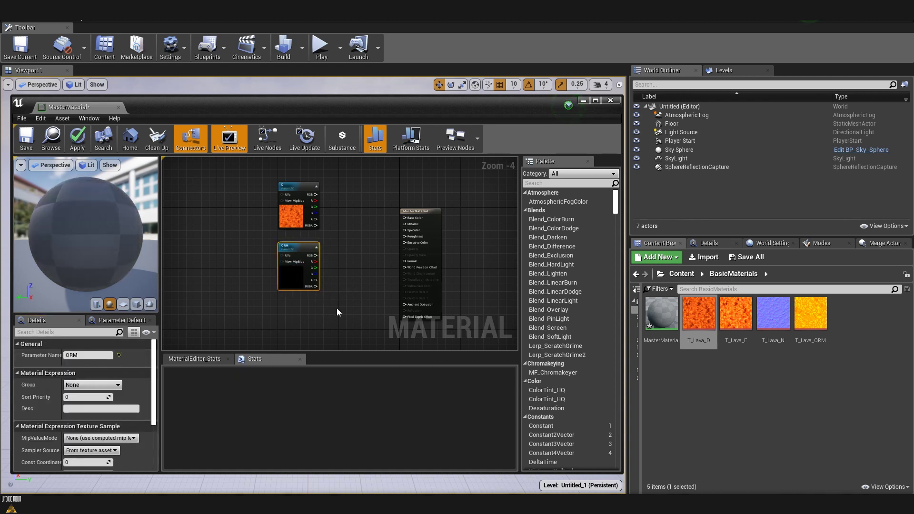
- Duplicate the ORM parameter twice below it and rename the copies E and N
{"action": "right_click_drag", "start_coordinate": [336, 307], "coordinate": [309, 253]}
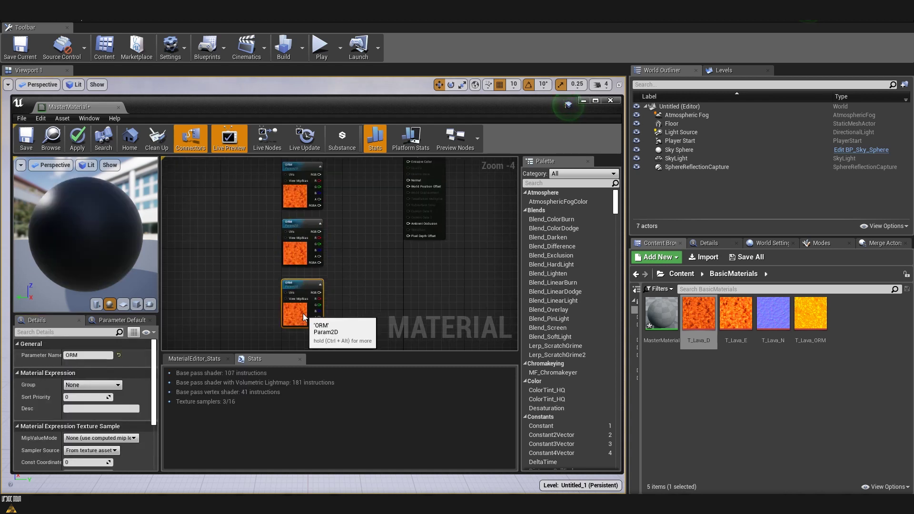
{"action": "left_click", "coordinate": [66, 355]}
{"action": "type", "text": "E"}
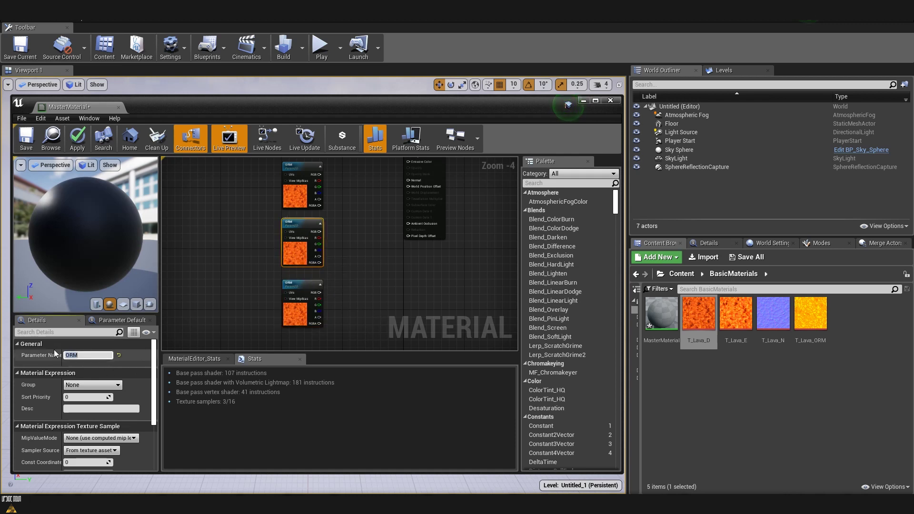
{"action": "left_click", "coordinate": [295, 313]}
{"action": "left_click", "coordinate": [66, 355]}
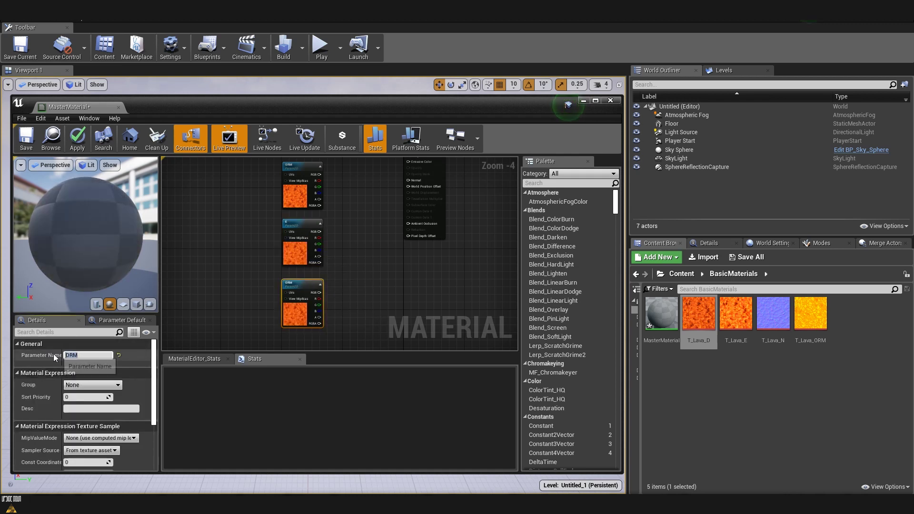
{"action": "type", "text": "N"}
{"action": "left_click", "coordinate": [231, 299]}
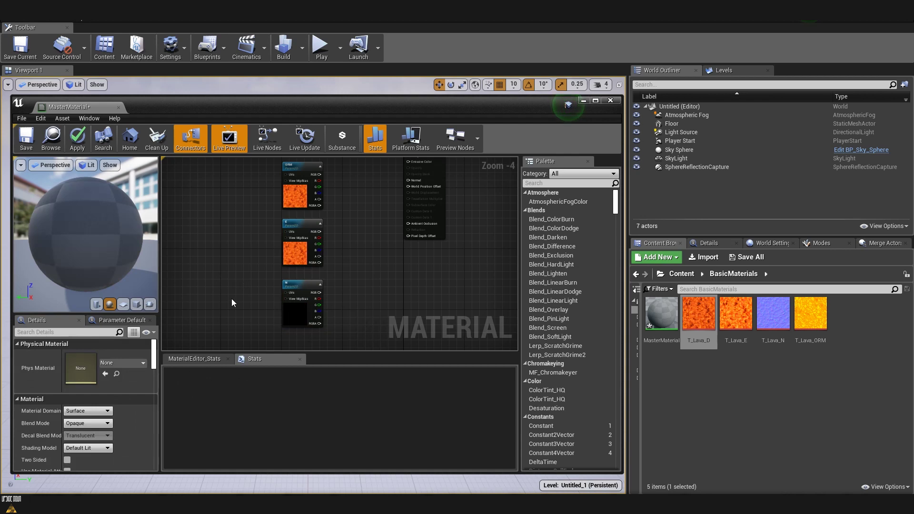
- Assign the T_Lava_ORM texture to the ORM parameter node
{"action": "scroll", "coordinate": [299, 236], "scroll_direction": "down", "scroll_amount": 1}
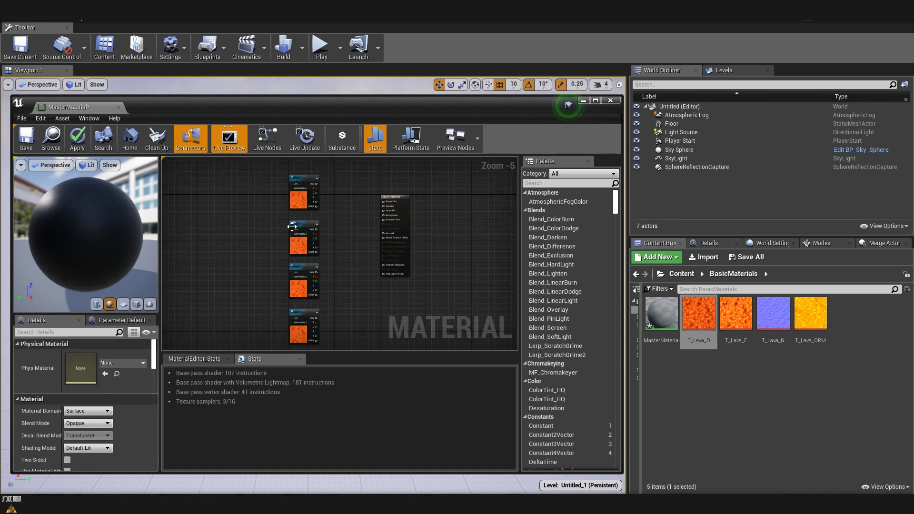
{"action": "left_click", "coordinate": [300, 246]}
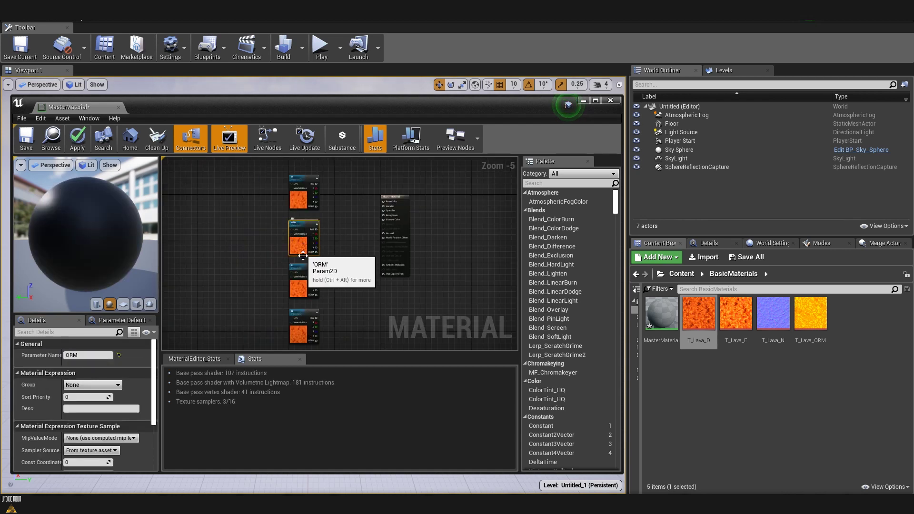
{"action": "left_click", "coordinate": [300, 227]}
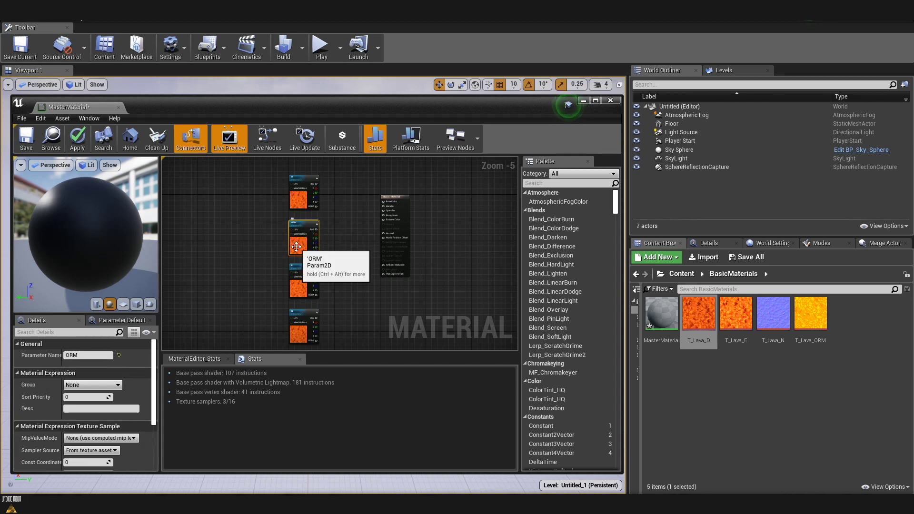
{"action": "scroll", "coordinate": [142, 381], "scroll_direction": "down", "scroll_amount": 5}
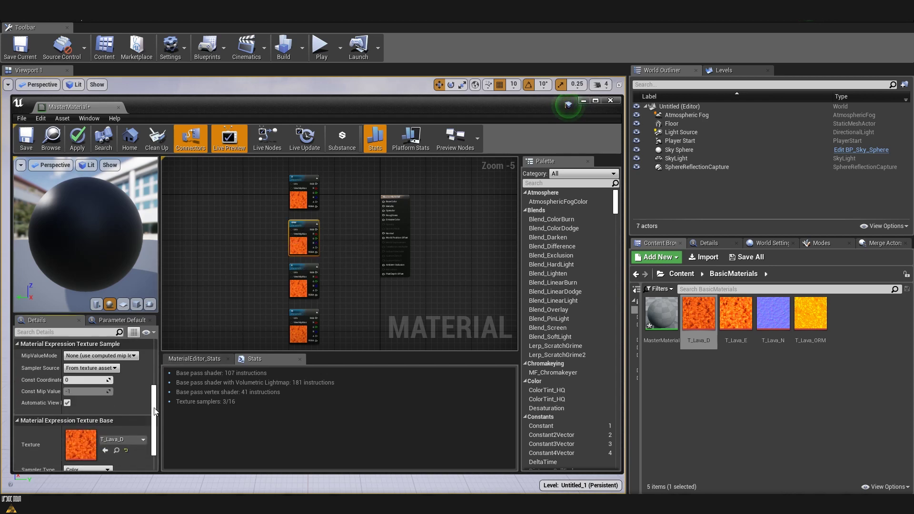
{"action": "left_click_drag", "start_coordinate": [811, 314], "coordinate": [83, 423]}
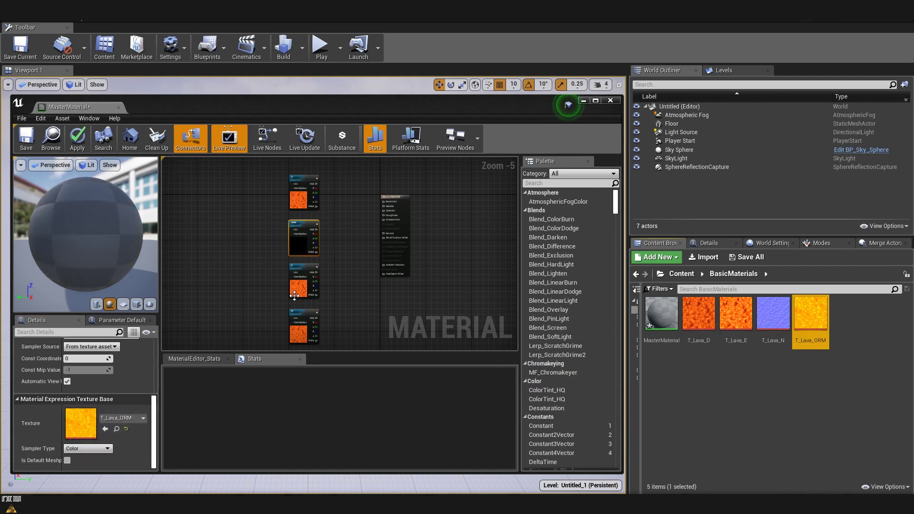
- Assign the T_Lava_E texture to the E parameter and T_Lava_N to the N parameter
{"action": "left_click", "coordinate": [300, 281]}
{"action": "left_click_drag", "start_coordinate": [736, 322], "coordinate": [81, 423]}
{"action": "left_click", "coordinate": [309, 333]}
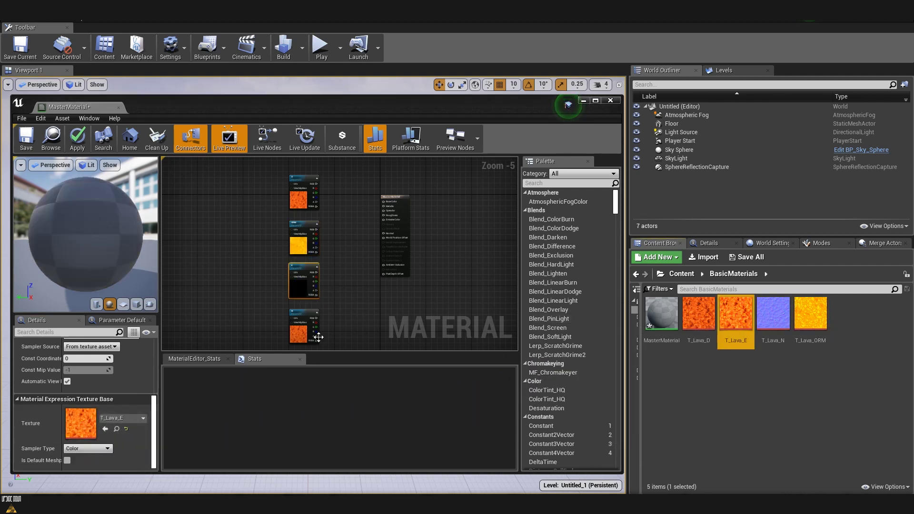
{"action": "left_click_drag", "start_coordinate": [773, 314], "coordinate": [81, 423]}
{"action": "left_click", "coordinate": [333, 273]}
{"action": "scroll", "coordinate": [333, 273], "scroll_direction": "up", "scroll_amount": 2}
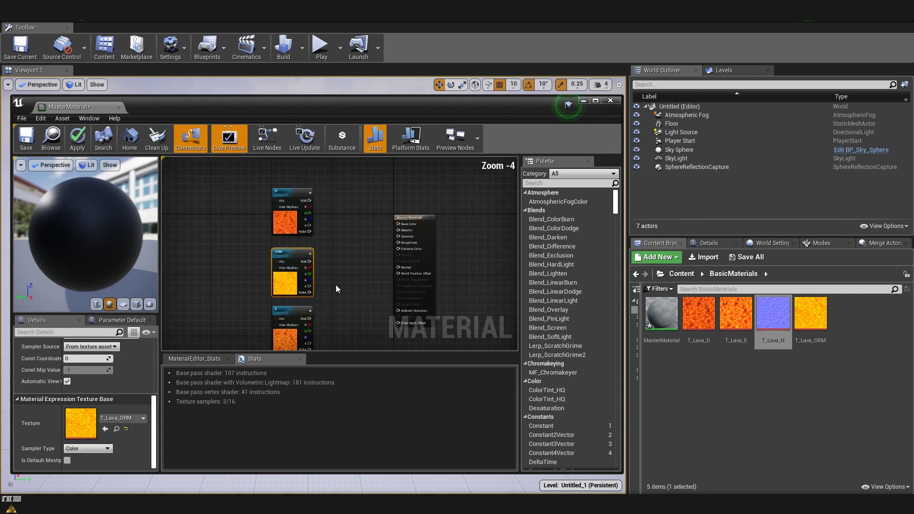
- Set the compression of the T_Lava_ORM texture to Masks (no sRGB) and close the texture
{"action": "scroll", "coordinate": [336, 285], "scroll_direction": "down", "scroll_amount": 2}
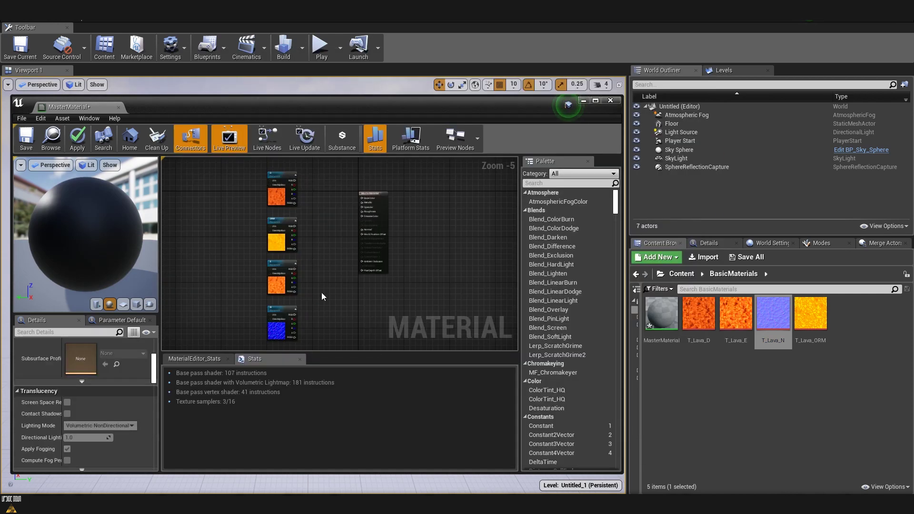
{"action": "left_click", "coordinate": [809, 328]}
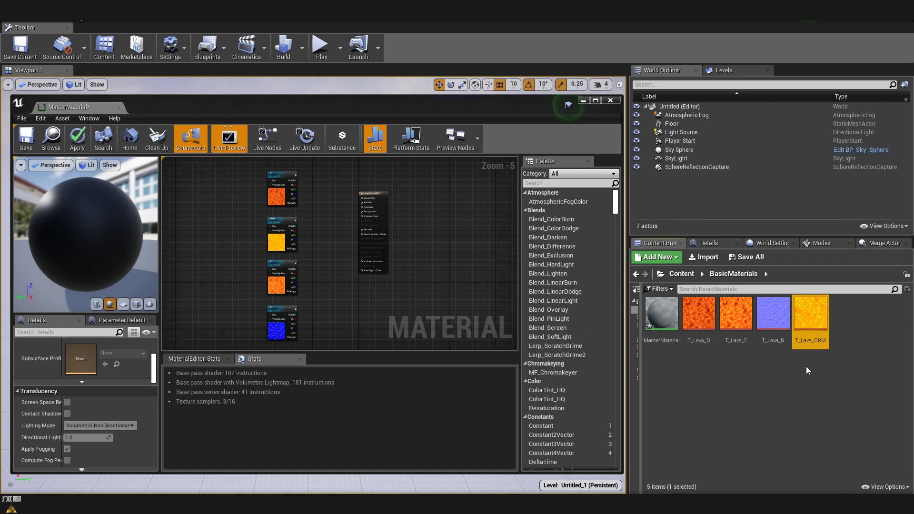
{"action": "mouse_move", "coordinate": [811, 315]}
{"action": "double_click", "coordinate": [811, 315]}
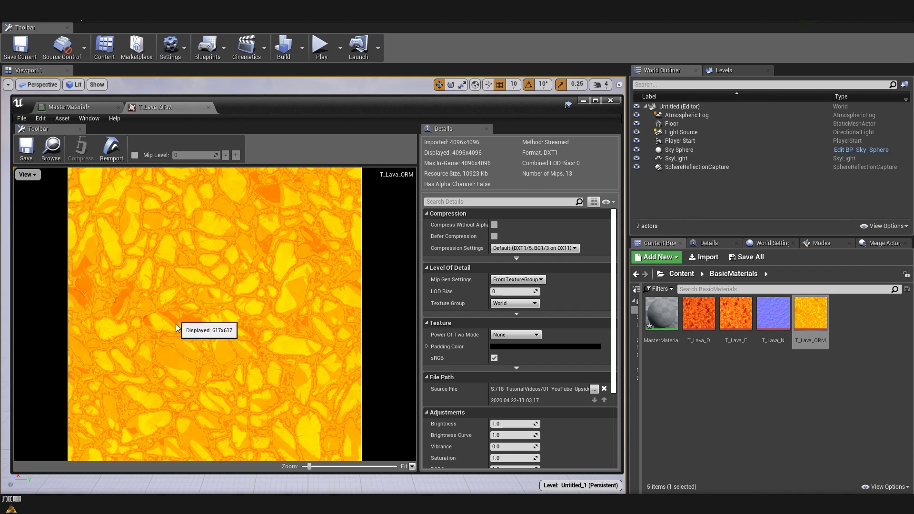
{"action": "left_click", "coordinate": [529, 249]}
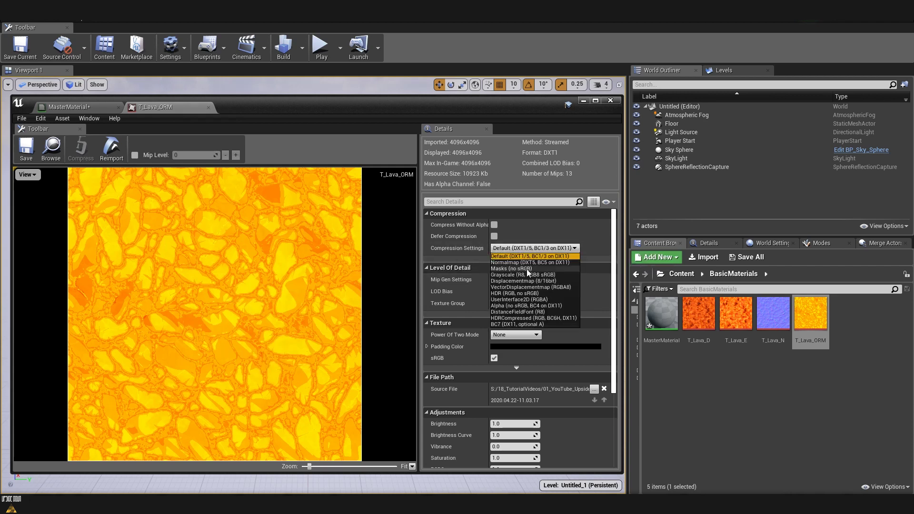
{"action": "left_click", "coordinate": [525, 270]}
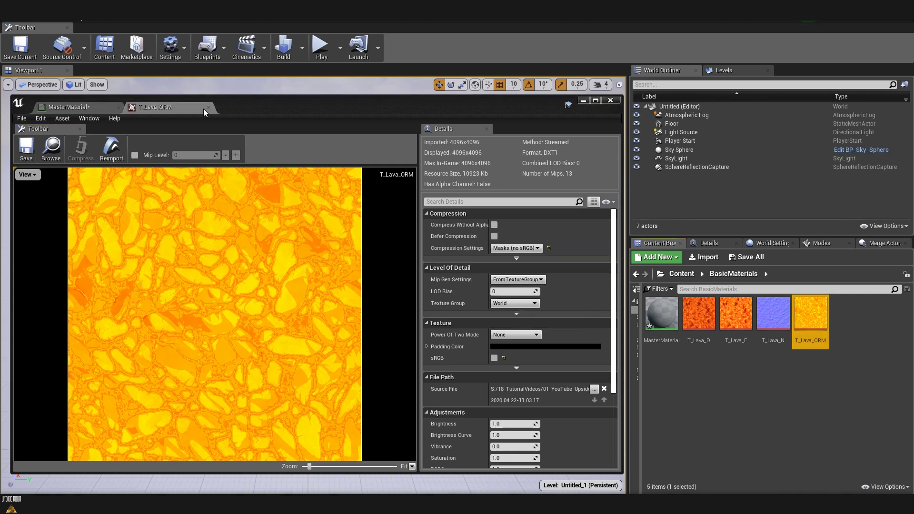
{"action": "left_click", "coordinate": [208, 107]}
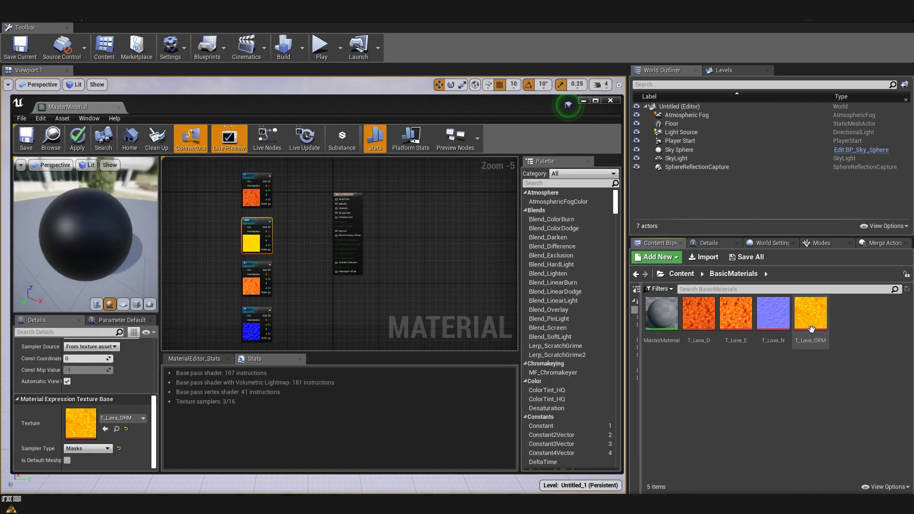
- Move the D, ORM and Multiply nodes together up and away from the material output node
{"action": "left_click", "coordinate": [275, 216]}
{"action": "scroll", "coordinate": [292, 226], "scroll_direction": "up", "scroll_amount": 2}
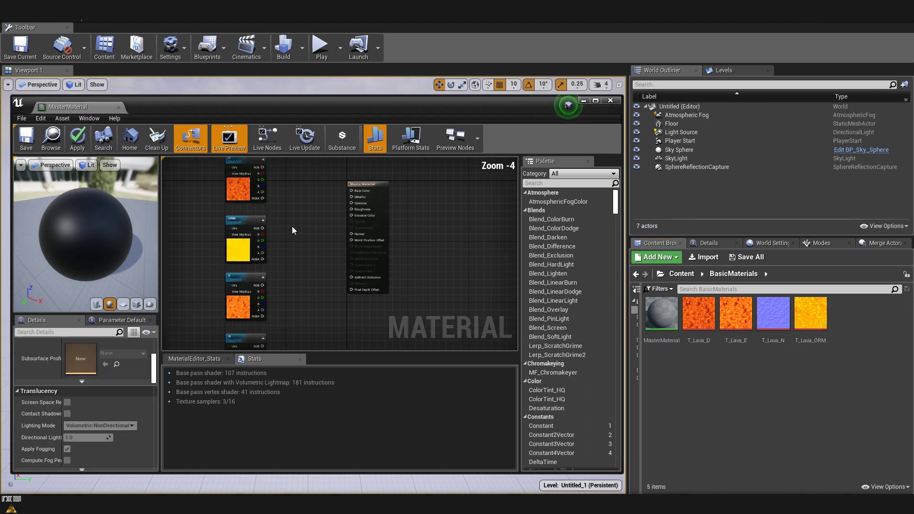
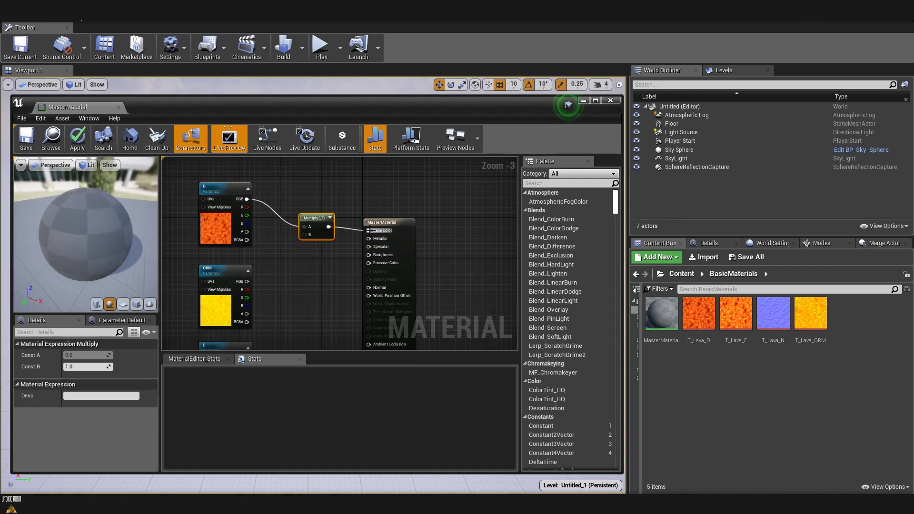
{"action": "right_click_drag", "start_coordinate": [283, 283], "coordinate": [355, 269]}
{"action": "scroll", "coordinate": [309, 241], "scroll_direction": "down", "scroll_amount": 2}
{"action": "left_click_drag", "start_coordinate": [306, 205], "coordinate": [388, 290]}
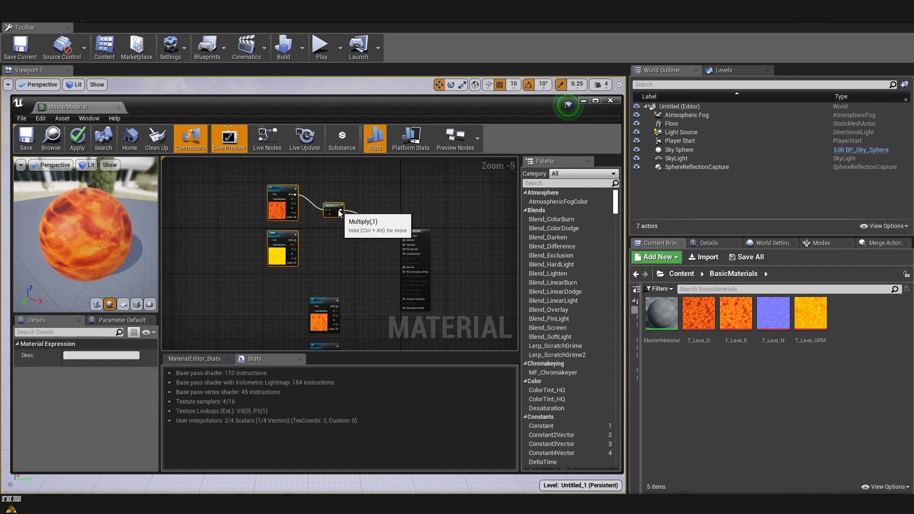
{"action": "left_click", "coordinate": [301, 238]}
{"action": "scroll", "coordinate": [353, 220], "scroll_direction": "up", "scroll_amount": 2}
{"action": "left_click", "coordinate": [265, 264]}
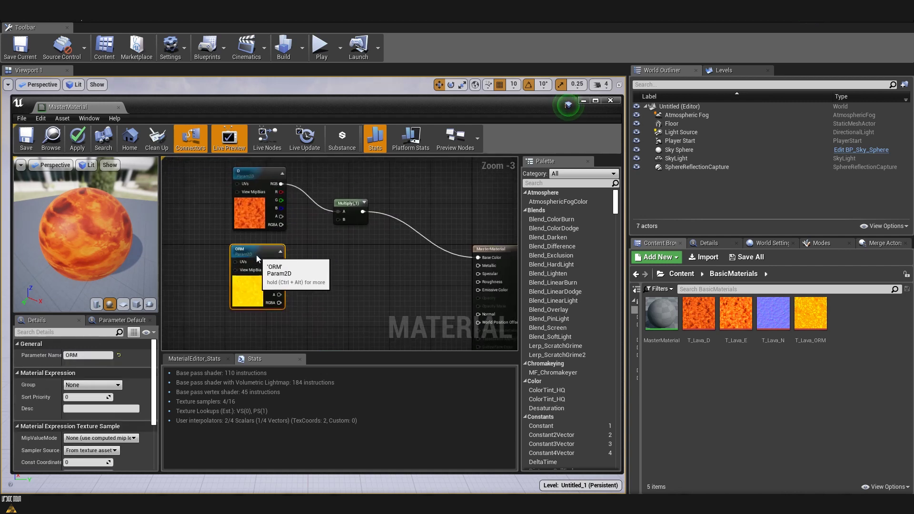
- Feed ORM's red channel into a new Multiply node and connect its output to input B of the D texture's Multiply
{"action": "left_click_drag", "start_coordinate": [283, 276], "coordinate": [305, 259]}
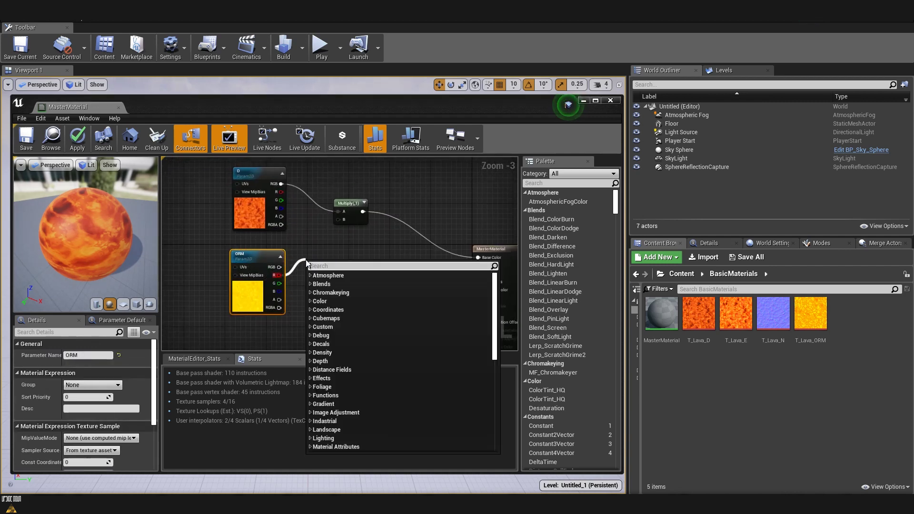
{"action": "type", "text": "multiply"}
{"action": "left_click", "coordinate": [333, 338]}
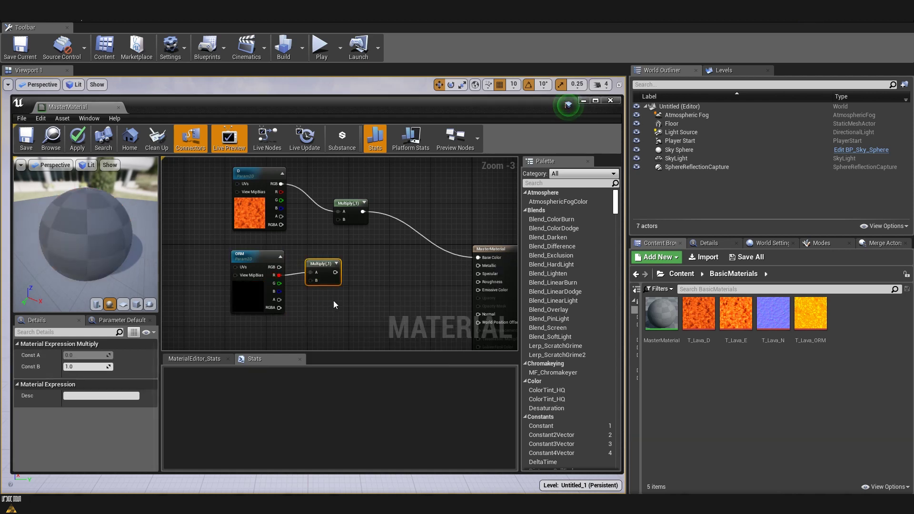
{"action": "left_click_drag", "start_coordinate": [334, 260], "coordinate": [338, 220]}
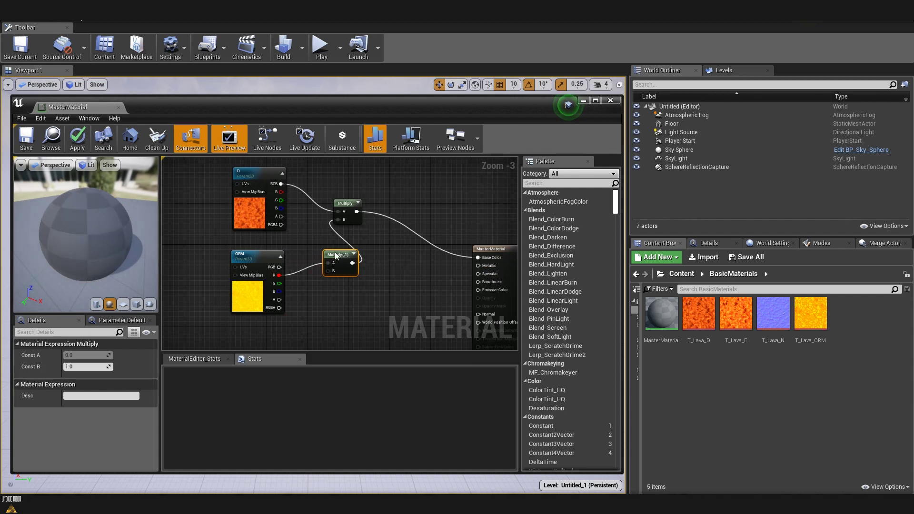
{"action": "left_click", "coordinate": [365, 269]}
{"action": "left_click", "coordinate": [345, 264]}
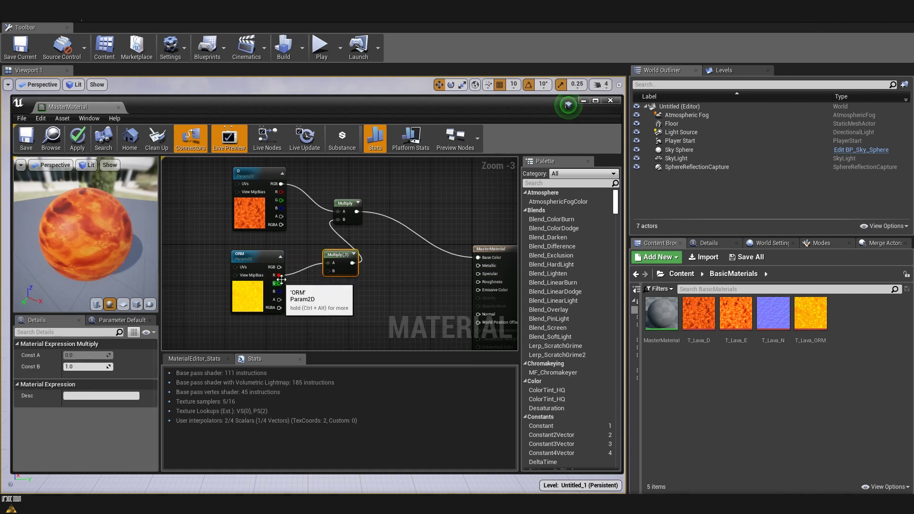
{"action": "left_click", "coordinate": [243, 181]}
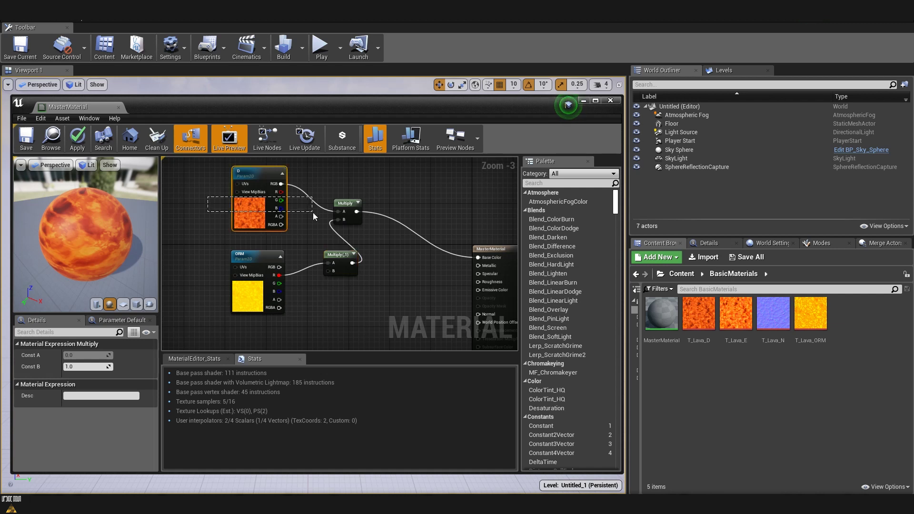
{"action": "left_click", "coordinate": [370, 258]}
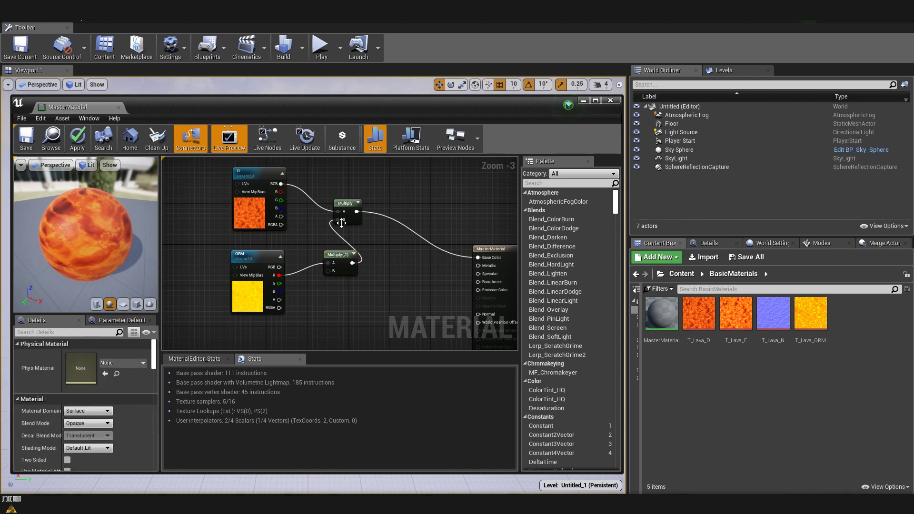
- Add a scalar parameter named AO_Power below the ORM Multiply node
{"action": "right_click_drag", "start_coordinate": [341, 223], "coordinate": [330, 202]}
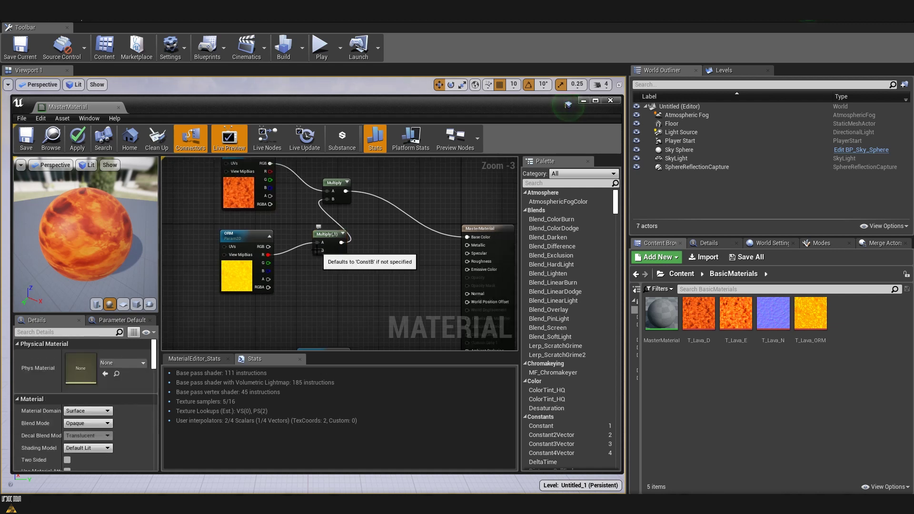
{"action": "right_click", "coordinate": [290, 272]}
{"action": "scroll", "coordinate": [333, 341], "scroll_direction": "down", "scroll_amount": 5}
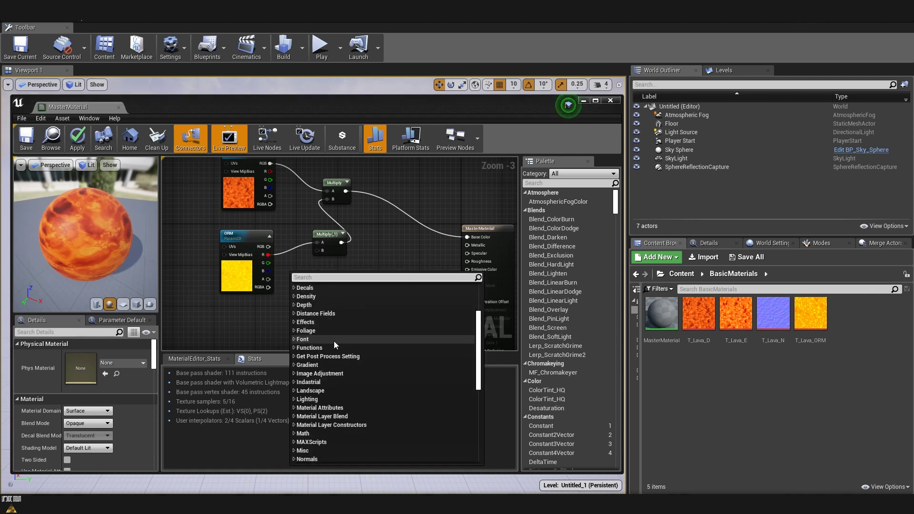
{"action": "scroll", "coordinate": [326, 370], "scroll_direction": "down", "scroll_amount": 2}
{"action": "left_click", "coordinate": [333, 380]}
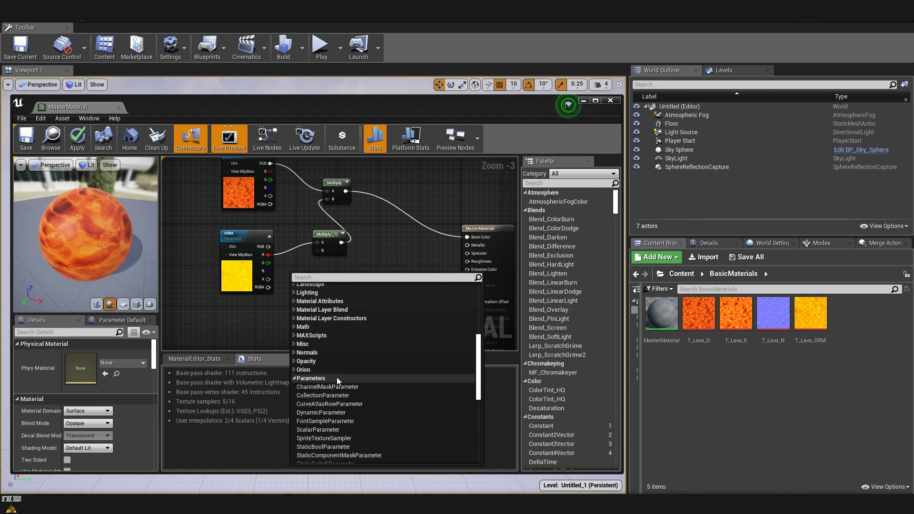
{"action": "scroll", "coordinate": [348, 381], "scroll_direction": "down", "scroll_amount": 4}
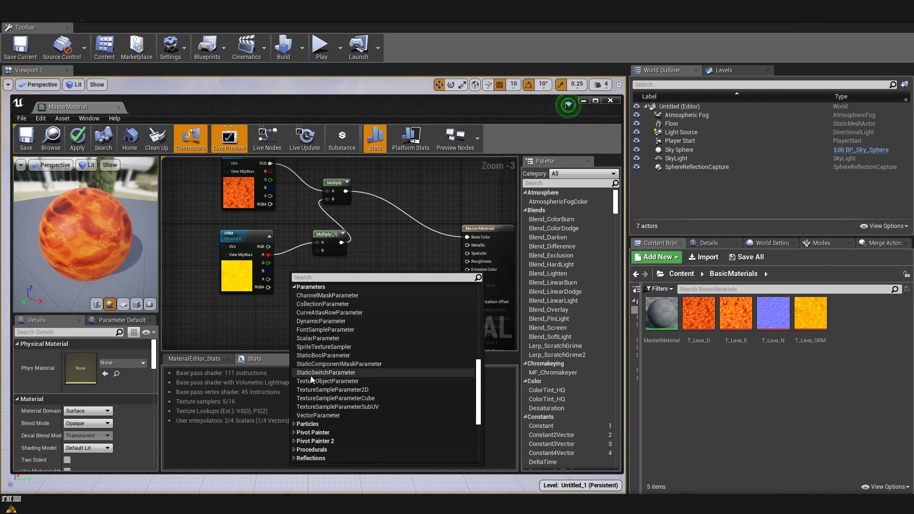
{"action": "left_click", "coordinate": [321, 341]}
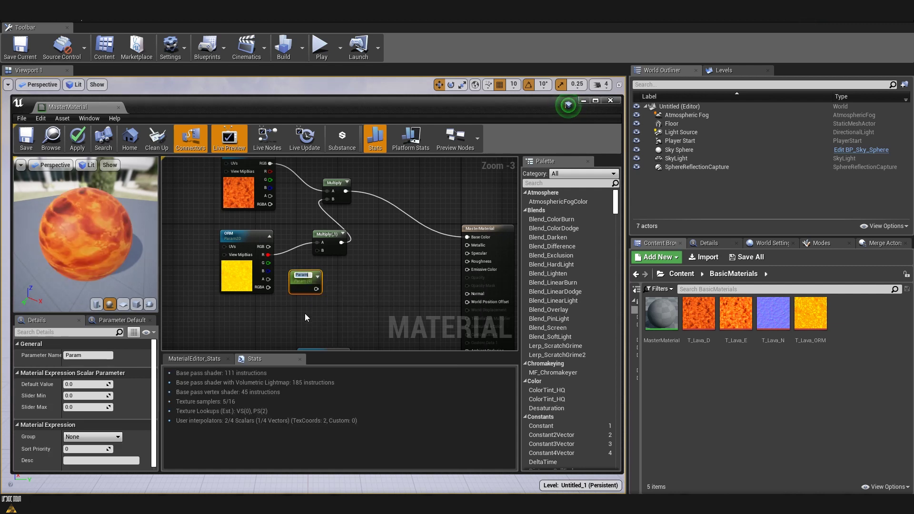
{"action": "type", "text": "AO_Power"}
{"action": "key", "text": "Return"}
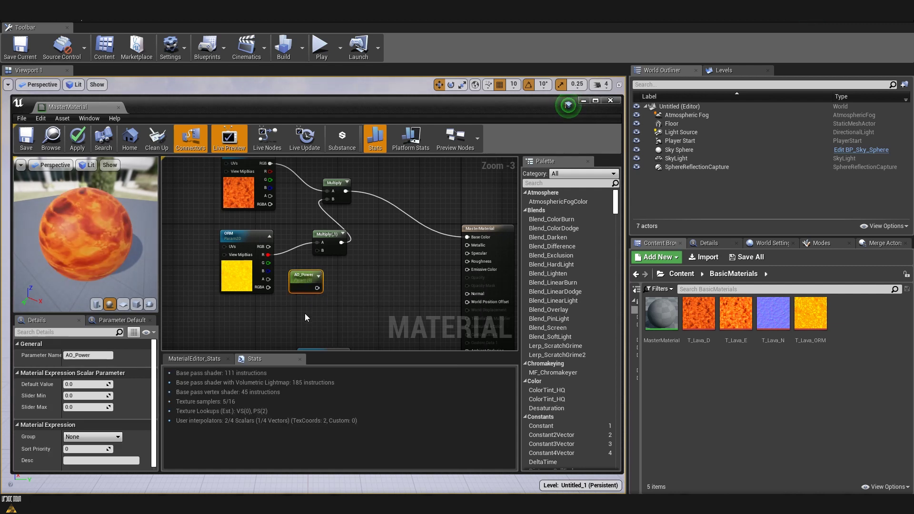
- Connect AO_Power to input B of the ORM Multiply node and set its default value to 1
{"action": "left_click_drag", "start_coordinate": [303, 282], "coordinate": [318, 250]}
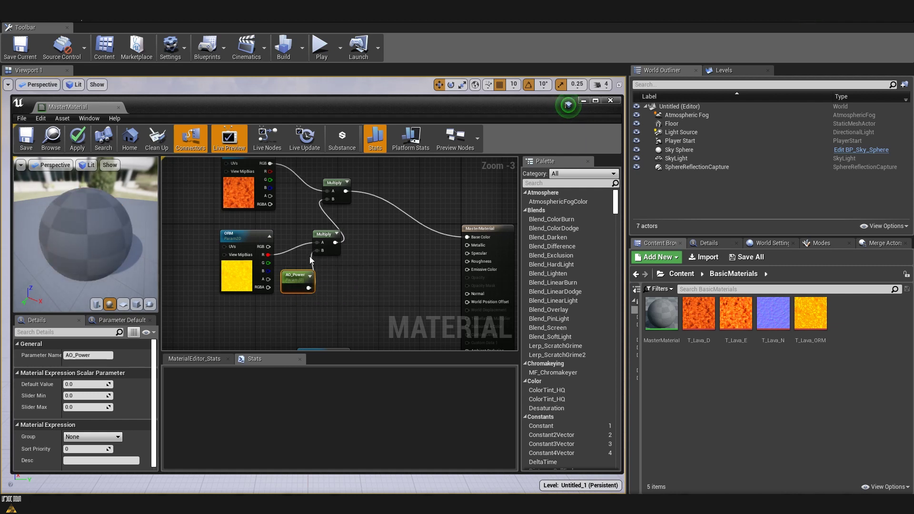
{"action": "left_click", "coordinate": [93, 384]}
{"action": "type", "text": "1"}
{"action": "key", "text": "Return"}
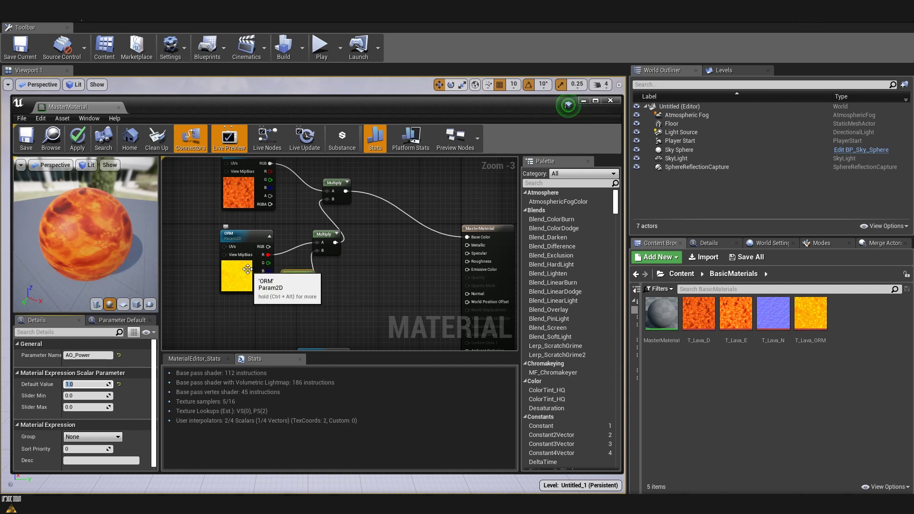
- Rearrange the ORM, Multiply and AO_Power nodes so that AO_Power sits just above the ORM node
{"action": "left_click_drag", "start_coordinate": [315, 247], "coordinate": [294, 222]}
{"action": "left_click_drag", "start_coordinate": [245, 239], "coordinate": [204, 250]}
{"action": "left_click_drag", "start_coordinate": [298, 278], "coordinate": [231, 221]}
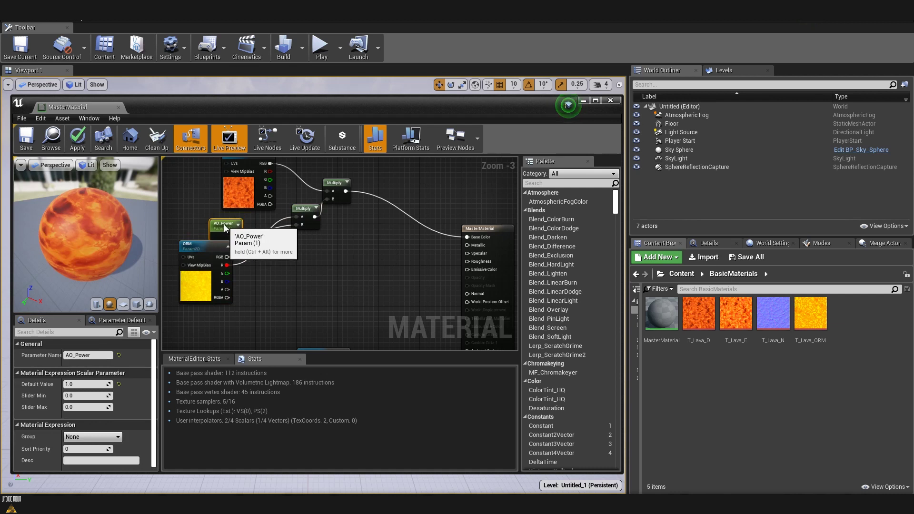
{"action": "left_click", "coordinate": [270, 279]}
- Create an Add node with ORM's green channel as input A
{"action": "right_click_drag", "start_coordinate": [333, 279], "coordinate": [338, 258]}
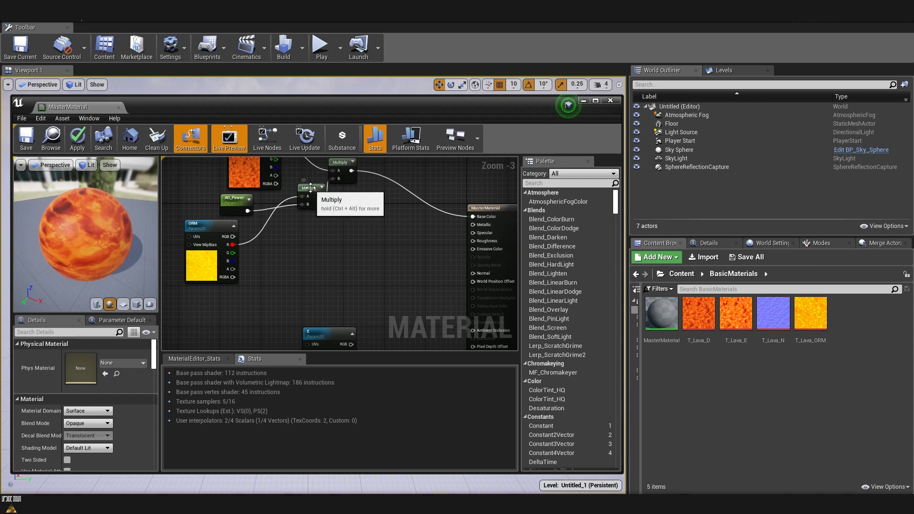
{"action": "left_click_drag", "start_coordinate": [233, 253], "coordinate": [339, 243]}
{"action": "type", "text": "add"}
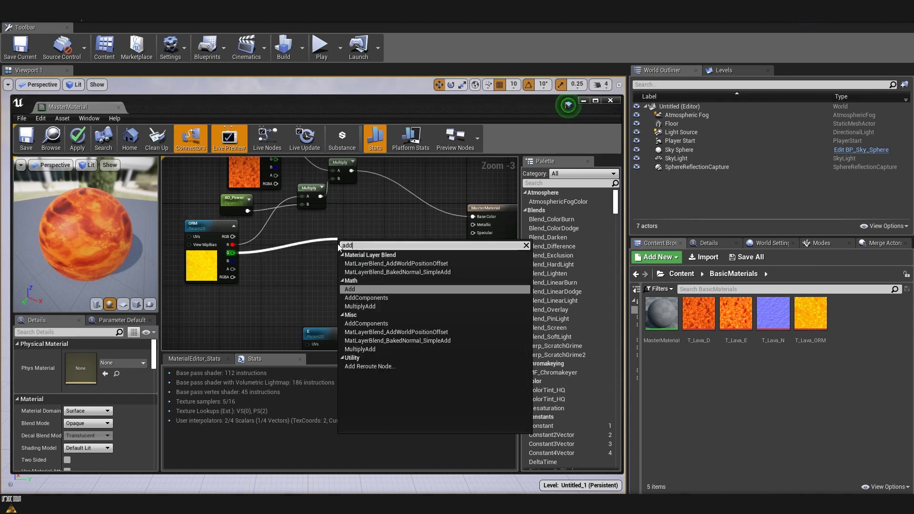
{"action": "left_click", "coordinate": [352, 290]}
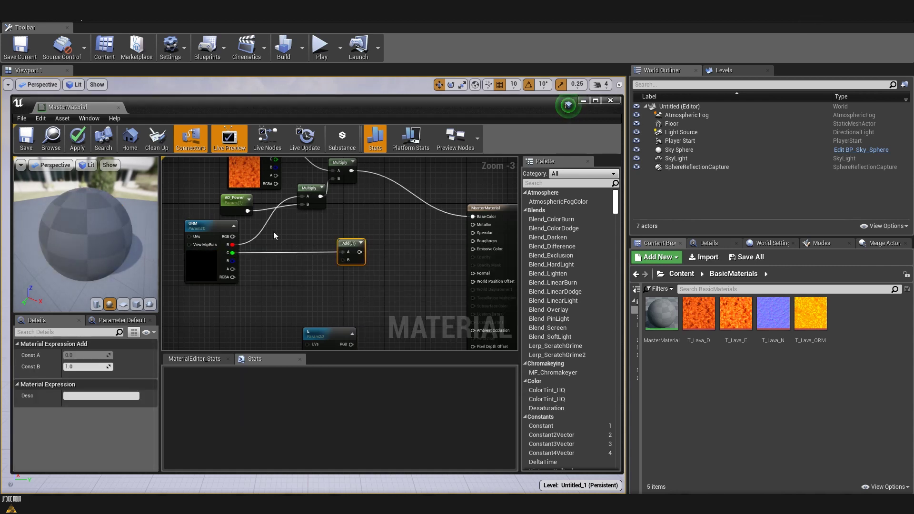
- Duplicate the AO_Power parameter next to the Add node and rename the copy R_Power
{"action": "left_click", "coordinate": [235, 199]}
{"action": "key", "text": "ctrl+w"}
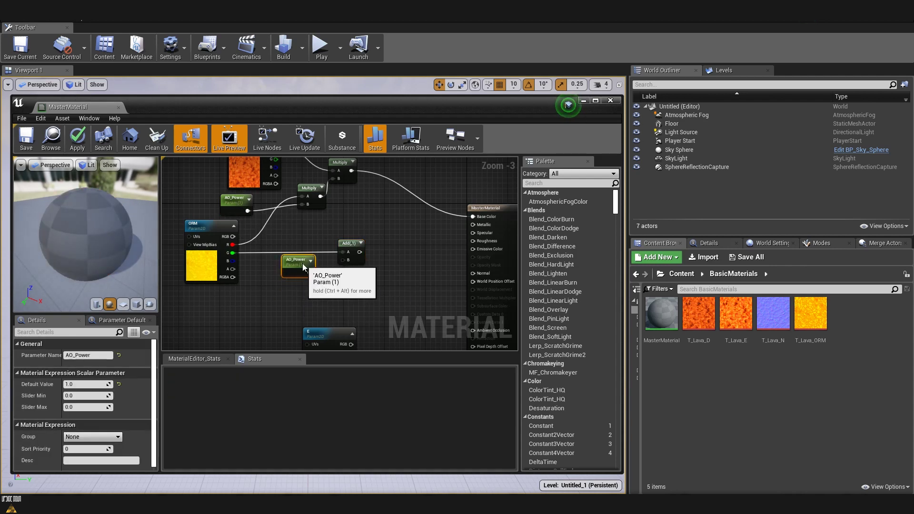
{"action": "left_click", "coordinate": [72, 355]}
{"action": "key", "text": "BackSpace"}
{"action": "key", "text": "BackSpace"}
{"action": "type", "text": "R"}
{"action": "left_click", "coordinate": [299, 282]}
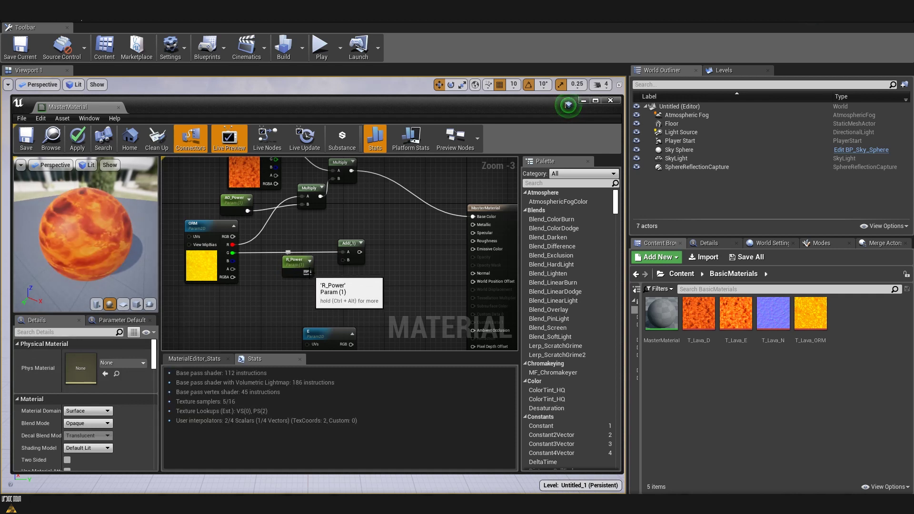
- Connect R_Power to the Add node's input B, the Add output to Roughness, and ORM's blue channel to Metallic
{"action": "left_click_drag", "start_coordinate": [308, 272], "coordinate": [474, 241]}
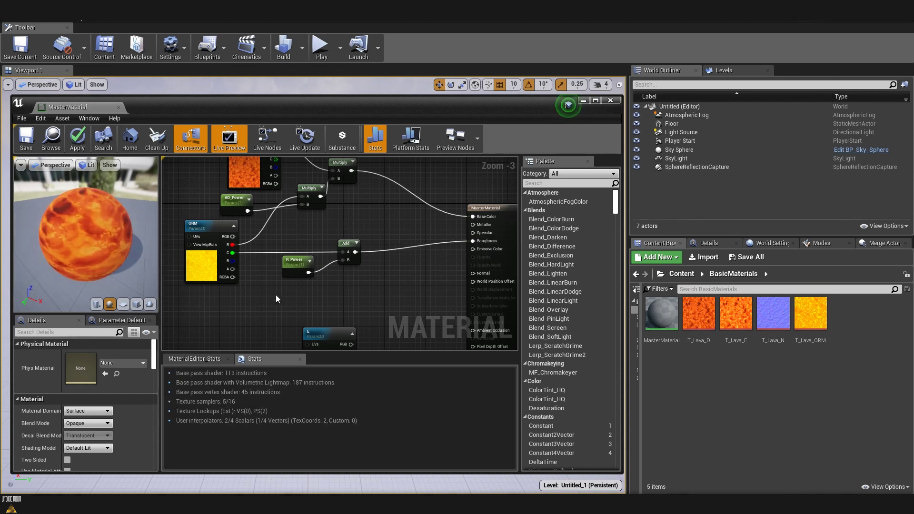
{"action": "left_click_drag", "start_coordinate": [231, 260], "coordinate": [473, 225]}
{"action": "left_click_drag", "start_coordinate": [402, 263], "coordinate": [351, 246]}
{"action": "left_click", "coordinate": [396, 287]}
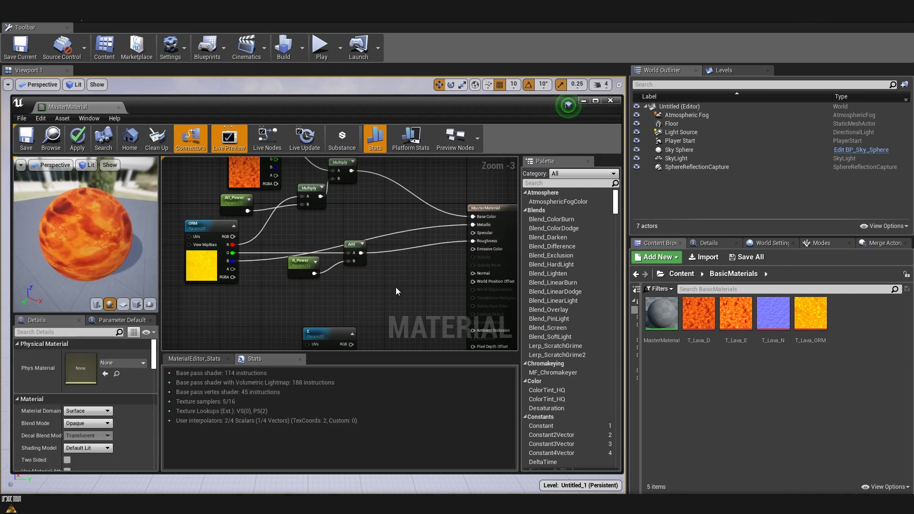
- Move the E texture node directly beneath the ORM node
{"action": "right_click_drag", "start_coordinate": [385, 293], "coordinate": [366, 250]}
{"action": "left_click_drag", "start_coordinate": [300, 281], "coordinate": [188, 262]}
{"action": "scroll", "coordinate": [302, 273], "scroll_direction": "down", "scroll_amount": 2}
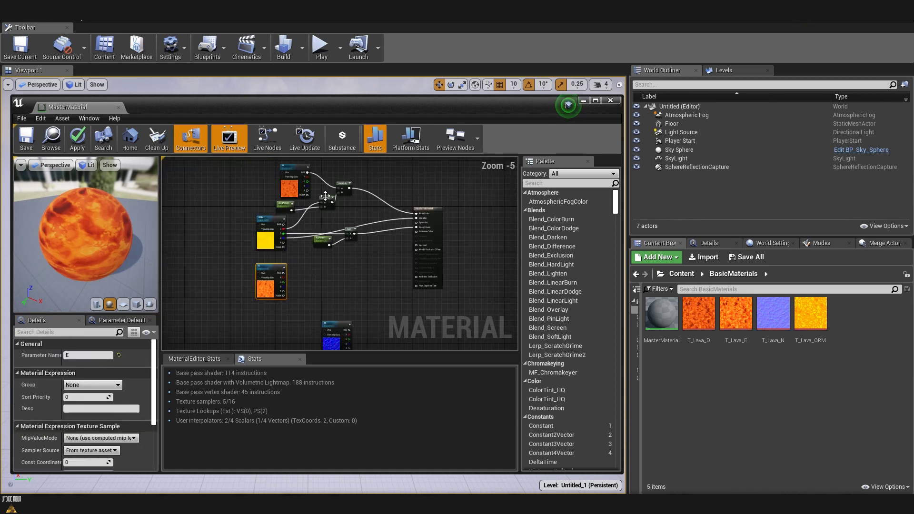
- Copy the AO_Power parameter together with its Multiply node and paste both beside the E texture node
{"action": "scroll", "coordinate": [282, 280], "scroll_direction": "up", "scroll_amount": 2}
{"action": "right_click_drag", "start_coordinate": [305, 265], "coordinate": [286, 274]}
{"action": "scroll", "coordinate": [286, 274], "scroll_direction": "down", "scroll_amount": 1}
{"action": "left_click", "coordinate": [254, 190]}
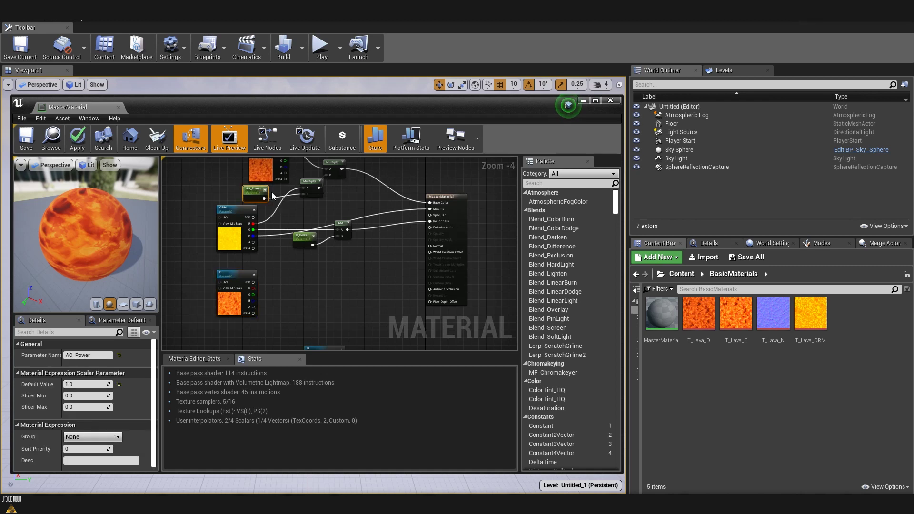
{"action": "left_click", "coordinate": [306, 185], "text": "ctrl"}
{"action": "key", "text": "ctrl+c"}
{"action": "key", "text": "ctrl+v"}
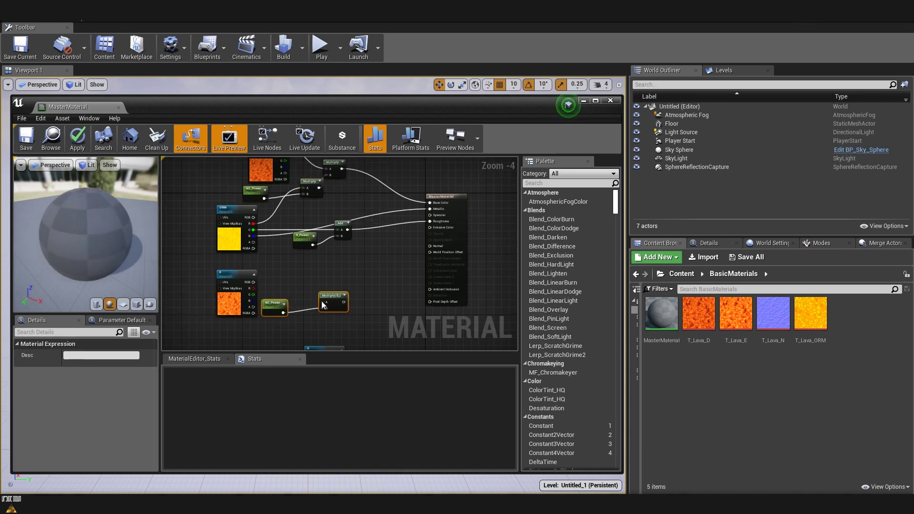
- Move the pasted Multiply node up beside the E texture node and rename the pasted AO_Power parameter E_Power
{"action": "left_click", "coordinate": [316, 299]}
{"action": "left_click_drag", "start_coordinate": [333, 296], "coordinate": [311, 277]}
{"action": "scroll", "coordinate": [271, 306], "scroll_direction": "up", "scroll_amount": 2}
{"action": "left_click", "coordinate": [273, 304]}
{"action": "left_click", "coordinate": [87, 355]}
{"action": "key", "text": "Home"}
{"action": "key", "text": "Delete"}
{"action": "key", "text": "Delete"}
{"action": "type", "text": "R"}
{"action": "key", "text": "BackSpace"}
{"action": "type", "text": "E"}
{"action": "left_click", "coordinate": [269, 269]}
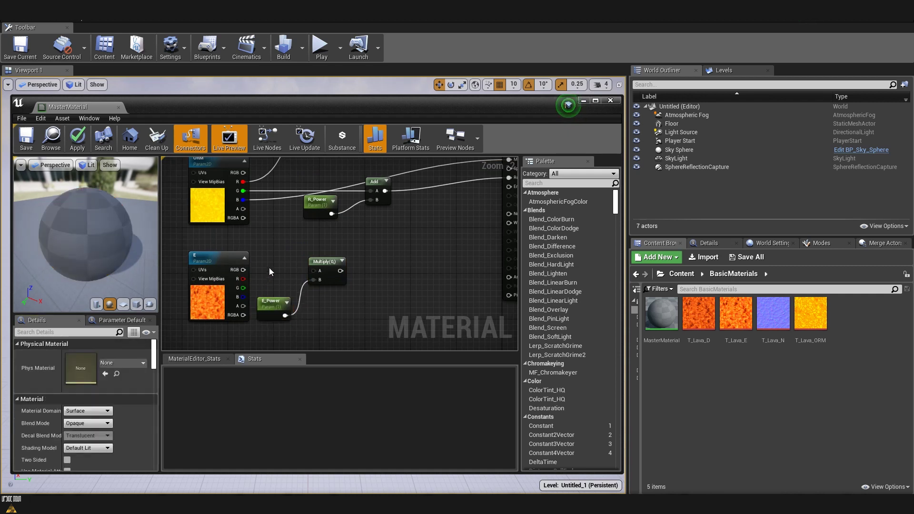
- Connect the E texture's RGB output to the Multiply node's input A and set E_Power's default value to 0
{"action": "left_click_drag", "start_coordinate": [242, 270], "coordinate": [313, 270]}
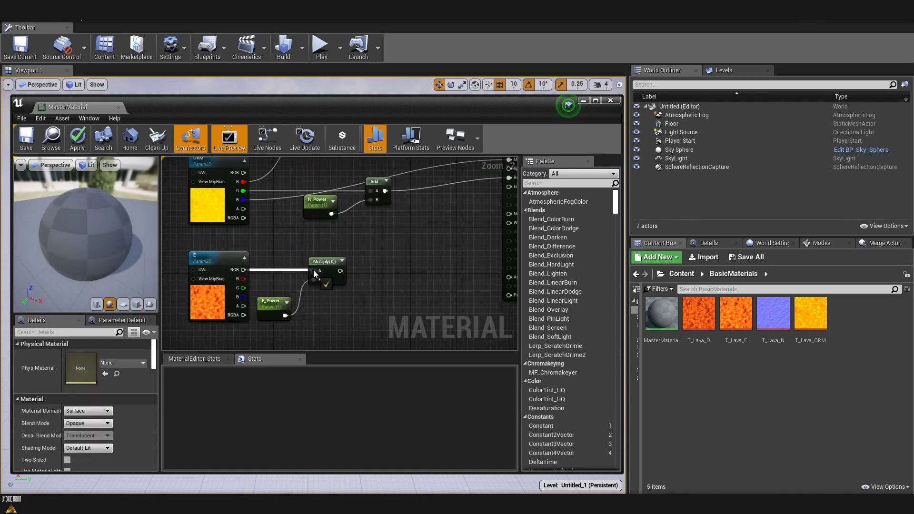
{"action": "left_click", "coordinate": [273, 309]}
{"action": "left_click", "coordinate": [86, 384]}
{"action": "type", "text": "0"}
{"action": "key", "text": "Return"}
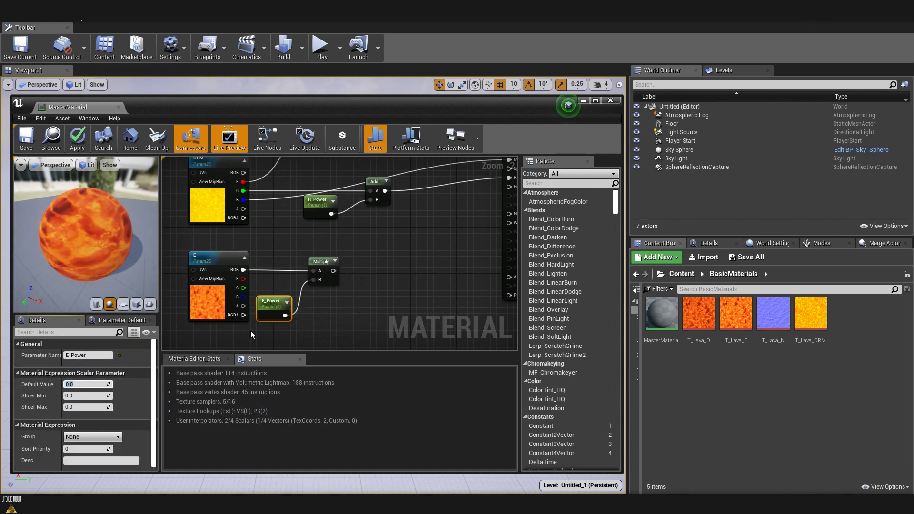
- Connect the output of the E texture's Multiply node to Emissive Color on the material output
{"action": "scroll", "coordinate": [276, 271], "scroll_direction": "down", "scroll_amount": 2}
{"action": "scroll", "coordinate": [264, 274], "scroll_direction": "down", "scroll_amount": 1}
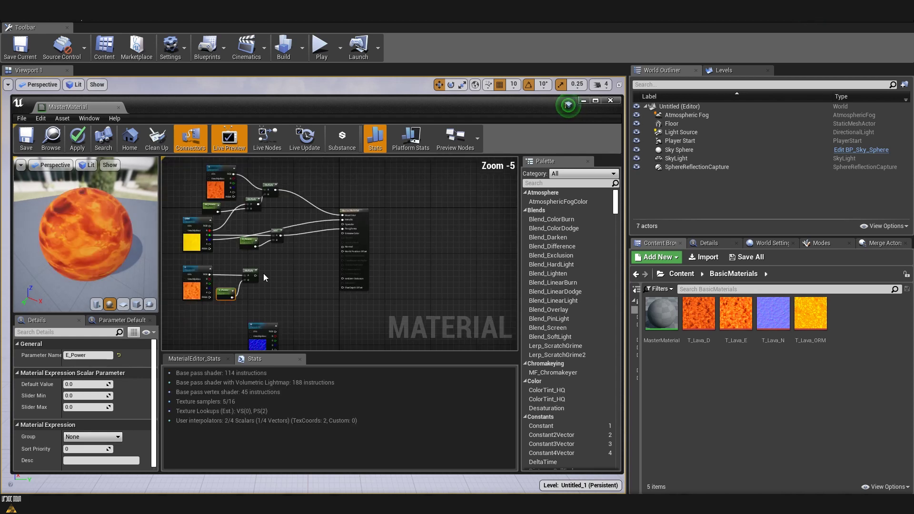
{"action": "scroll", "coordinate": [267, 275], "scroll_direction": "up", "scroll_amount": 1}
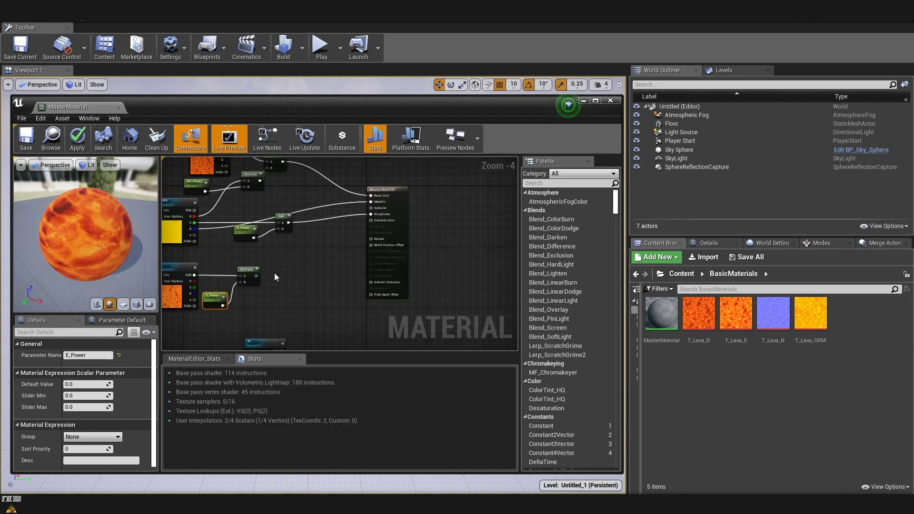
{"action": "left_click_drag", "start_coordinate": [257, 278], "coordinate": [371, 221]}
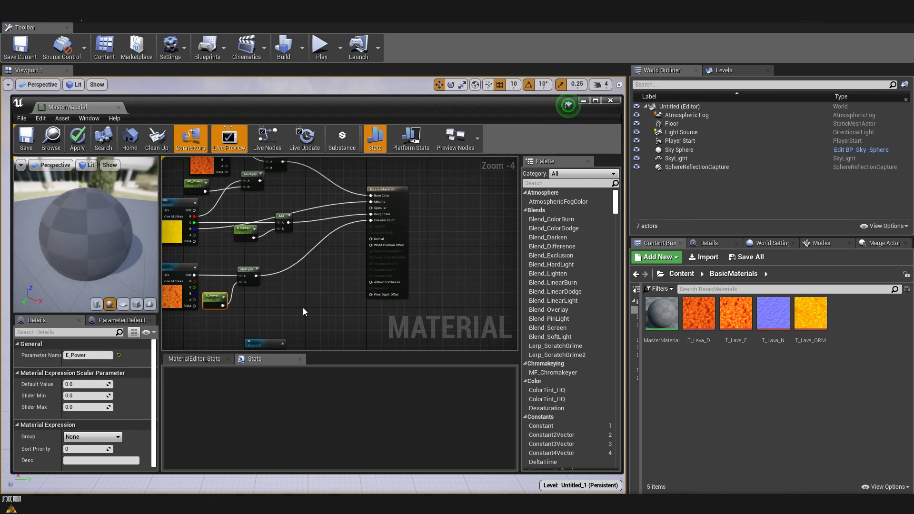
- Move the N texture node beneath the E texture node, leaving room between them for a parameter
{"action": "left_click_drag", "start_coordinate": [264, 344], "coordinate": [205, 300]}
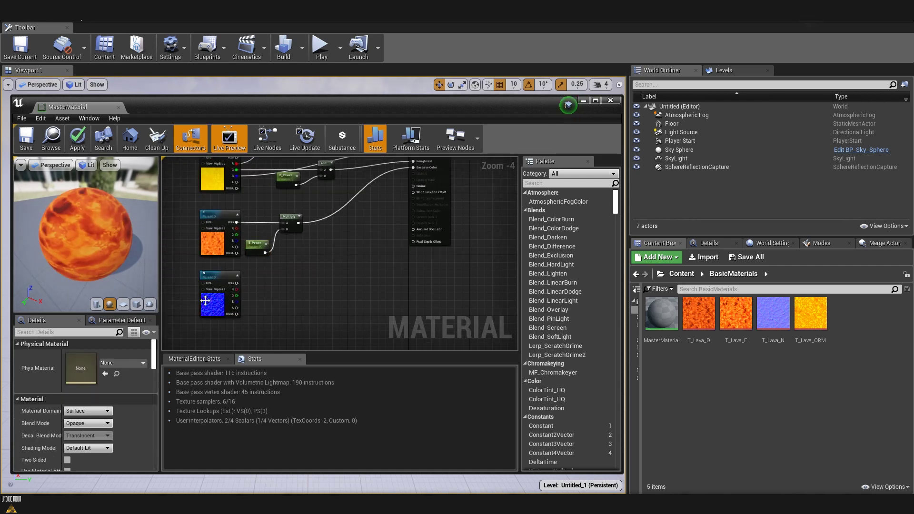
{"action": "left_click_drag", "start_coordinate": [182, 270], "coordinate": [279, 316]}
{"action": "left_click", "coordinate": [287, 300]}
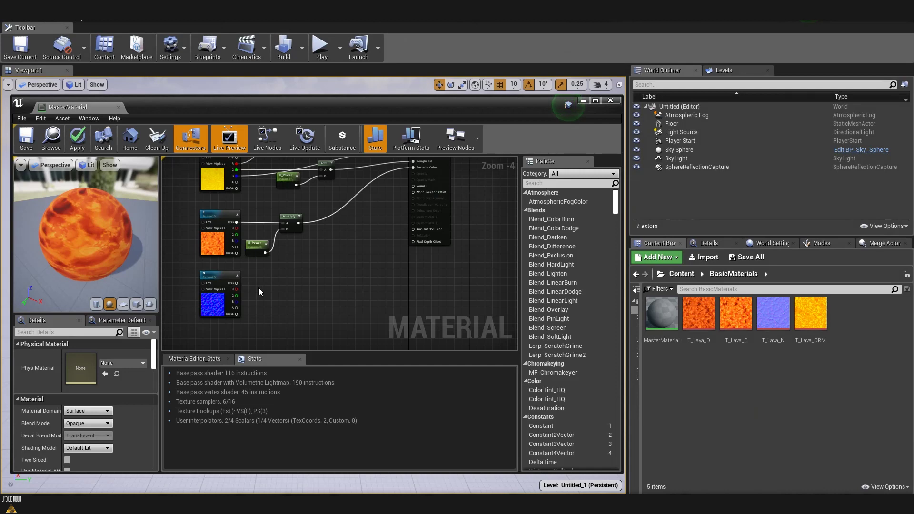
{"action": "left_click", "coordinate": [218, 280]}
{"action": "scroll", "coordinate": [212, 266], "scroll_direction": "up", "scroll_amount": 2}
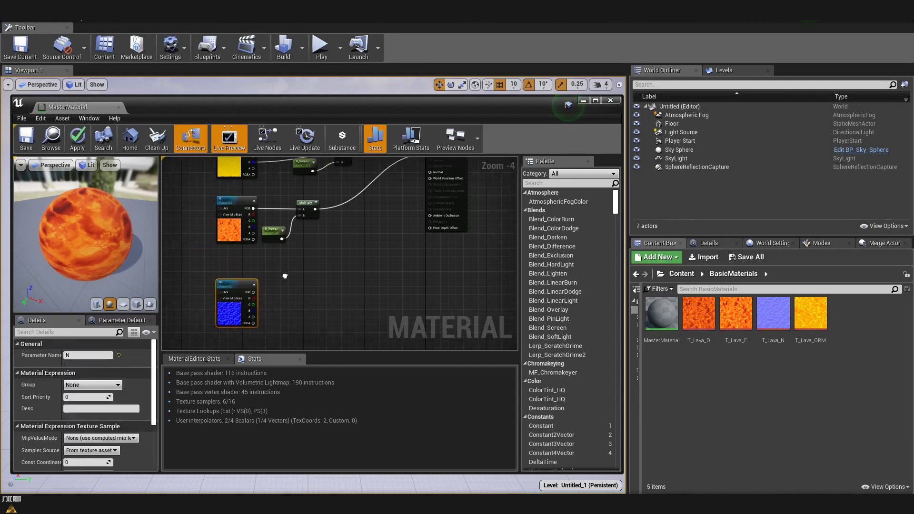
- Copy the E_Power parameter, paste it above the N texture node and rename the copy N_Power
{"action": "left_click", "coordinate": [273, 220]}
{"action": "key", "text": "ctrl+c"}
{"action": "key", "text": "ctrl+v"}
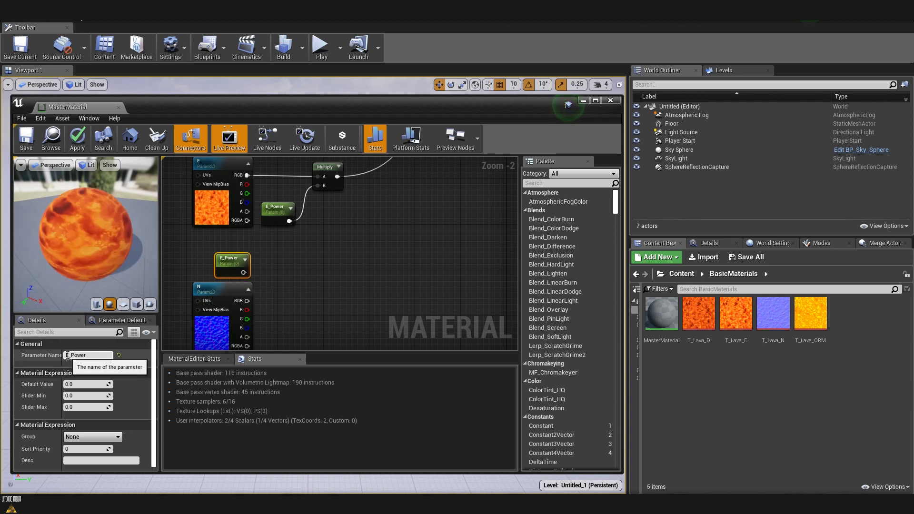
{"action": "double_click", "coordinate": [85, 355]}
{"action": "type", "text": "N_Power"}
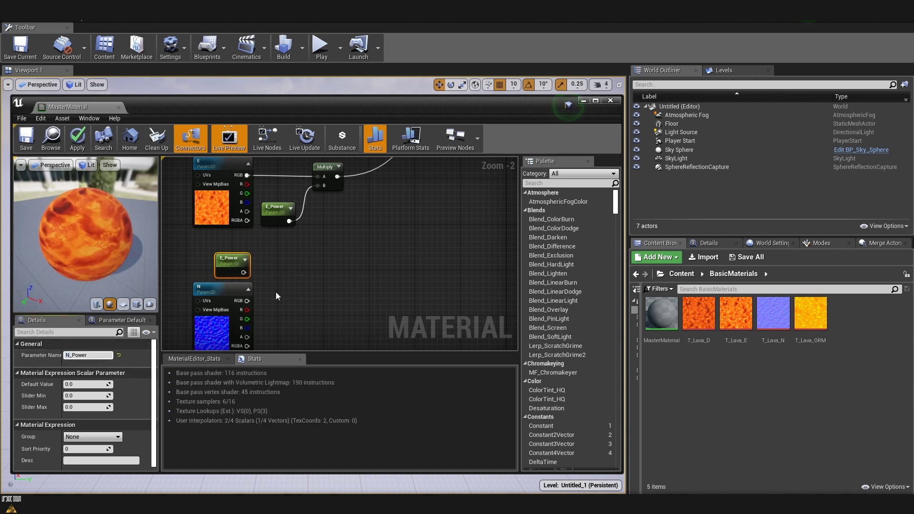
{"action": "left_click", "coordinate": [276, 292]}
- Set the default value of the N_Power parameter to 1
{"action": "left_click", "coordinate": [230, 272]}
{"action": "right_click_drag", "start_coordinate": [261, 272], "coordinate": [252, 254]}
{"action": "left_click", "coordinate": [83, 387]}
{"action": "type", "text": "1"}
{"action": "key", "text": "Return"}
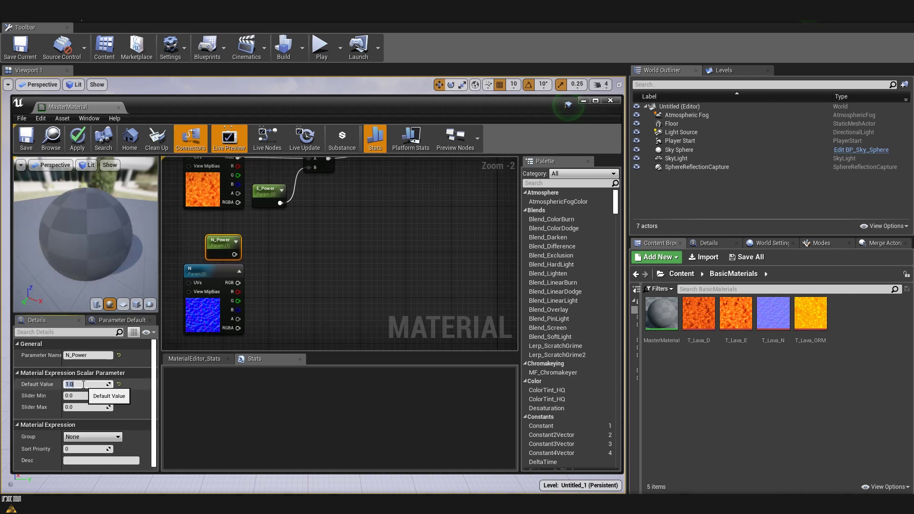
{"action": "left_click", "coordinate": [253, 255]}
{"action": "right_click_drag", "start_coordinate": [297, 284], "coordinate": [296, 276]}
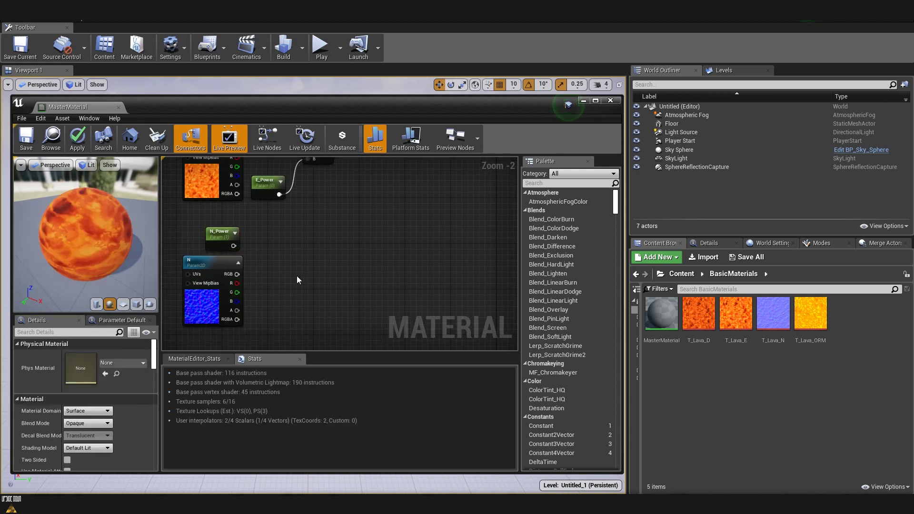
- Feed the N texture's red and green channels into separate new Multiply nodes and connect N_Power to input B of both
{"action": "left_click_drag", "start_coordinate": [237, 283], "coordinate": [324, 248]}
{"action": "type", "text": "mul"}
{"action": "left_click", "coordinate": [314, 323]}
{"action": "left_click_drag", "start_coordinate": [237, 292], "coordinate": [322, 285]}
{"action": "type", "text": "mul"}
{"action": "left_click", "coordinate": [319, 362]}
{"action": "right_click_drag", "start_coordinate": [322, 284], "coordinate": [322, 262]}
{"action": "left_click_drag", "start_coordinate": [232, 223], "coordinate": [306, 281]}
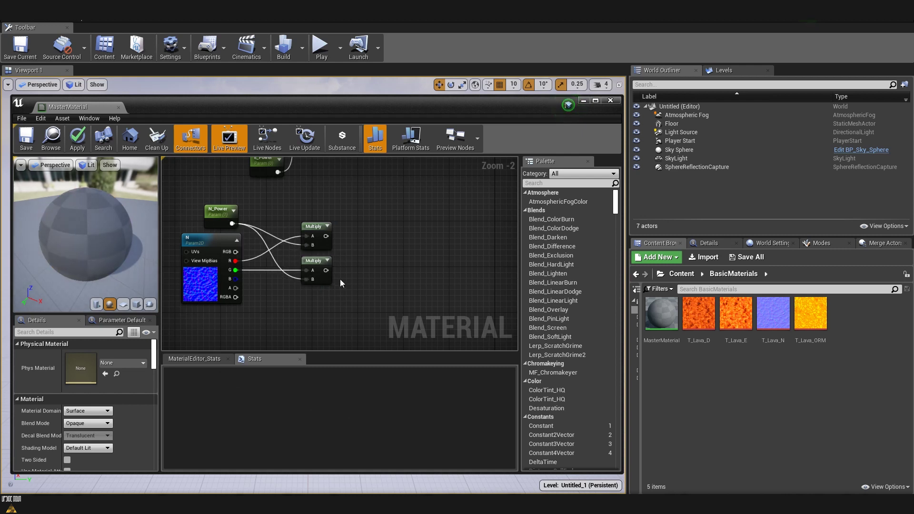
- Add an Append node that combines the red-channel Multiply in input A with the green-channel Multiply in input B
{"action": "right_click_drag", "start_coordinate": [348, 270], "coordinate": [344, 266]}
{"action": "left_click_drag", "start_coordinate": [322, 233], "coordinate": [372, 248]}
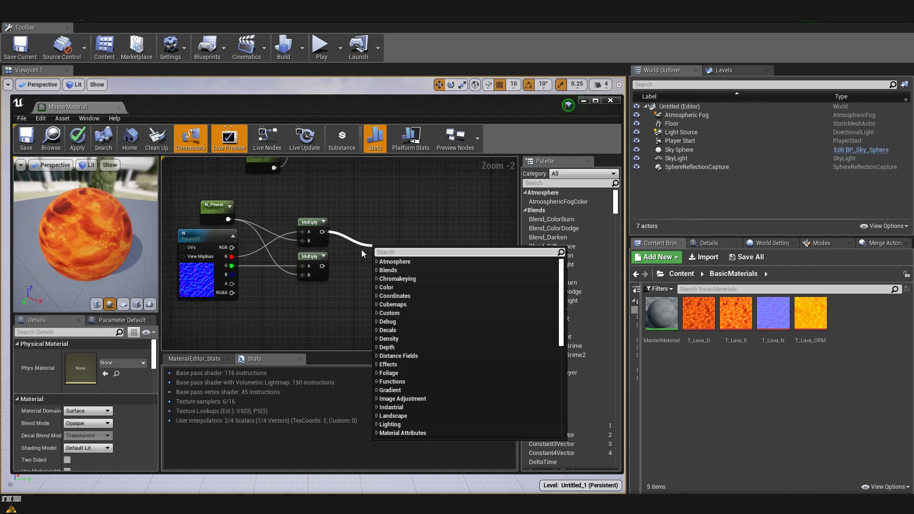
{"action": "type", "text": "app"}
{"action": "left_click", "coordinate": [389, 272]}
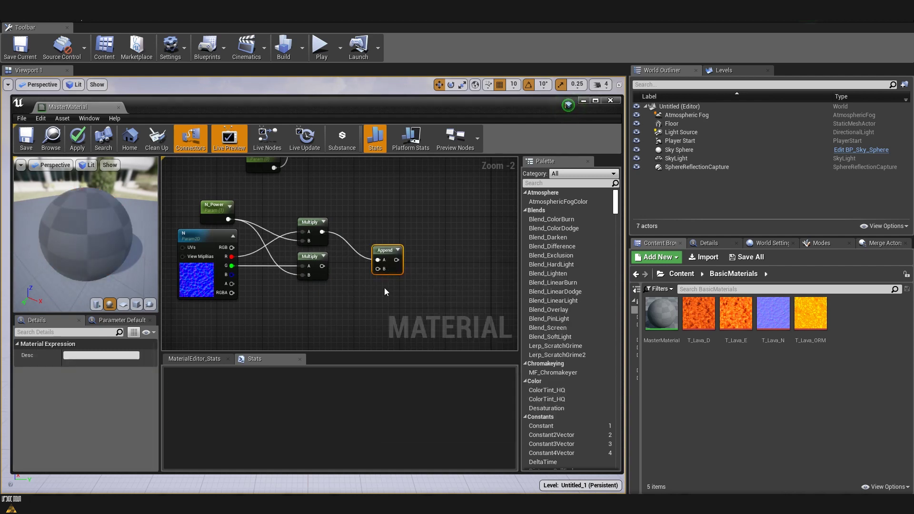
{"action": "left_click_drag", "start_coordinate": [323, 266], "coordinate": [394, 272]}
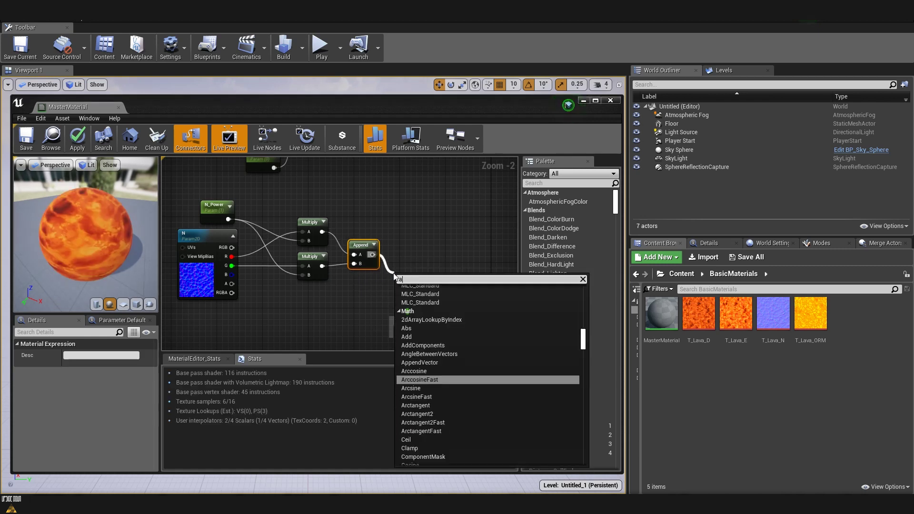
- Append the N texture's blue channel to the first Append's output with a second Append node and connect it to Normal
{"action": "type", "text": "append"}
{"action": "left_click", "coordinate": [413, 298]}
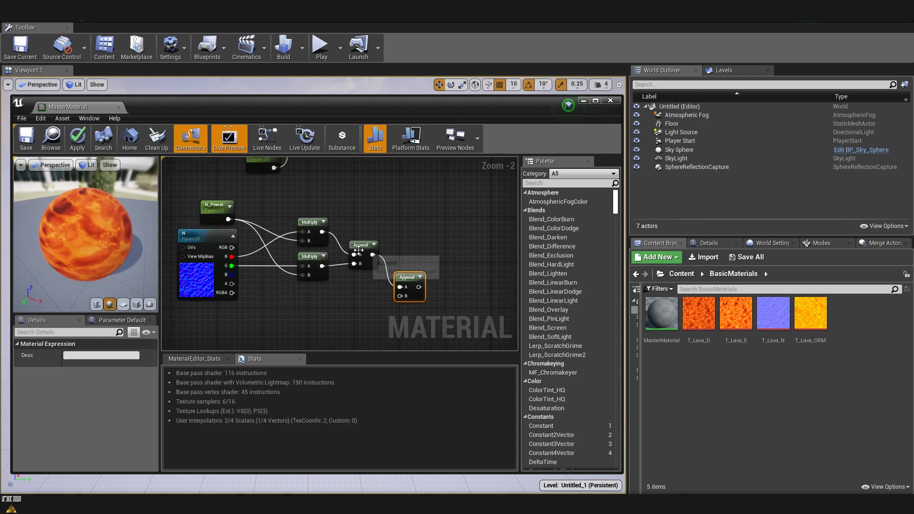
{"action": "left_click_drag", "start_coordinate": [232, 275], "coordinate": [399, 296]}
{"action": "scroll", "coordinate": [248, 329], "scroll_direction": "down", "scroll_amount": 3}
{"action": "left_click_drag", "start_coordinate": [333, 308], "coordinate": [374, 199]}
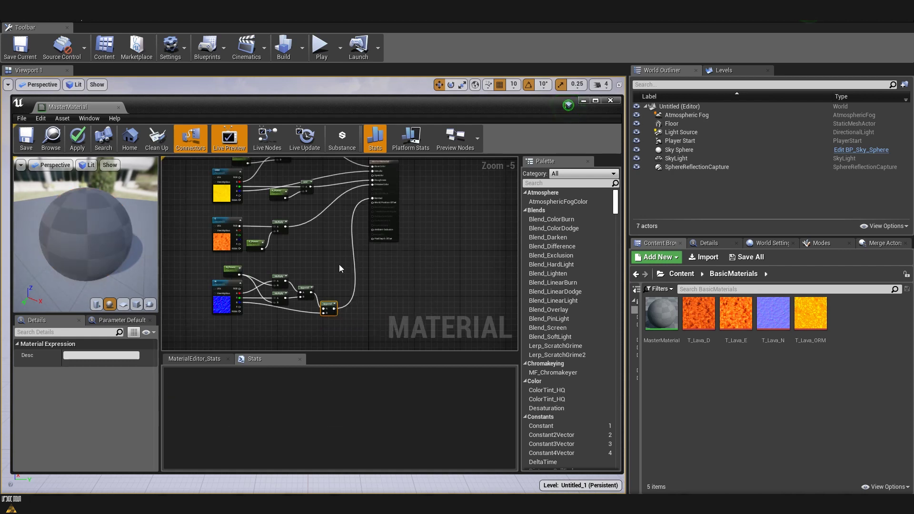
- Expand the preview of the second Append node and set N_Power's default value to 0
{"action": "scroll", "coordinate": [338, 285], "scroll_direction": "up", "scroll_amount": 5}
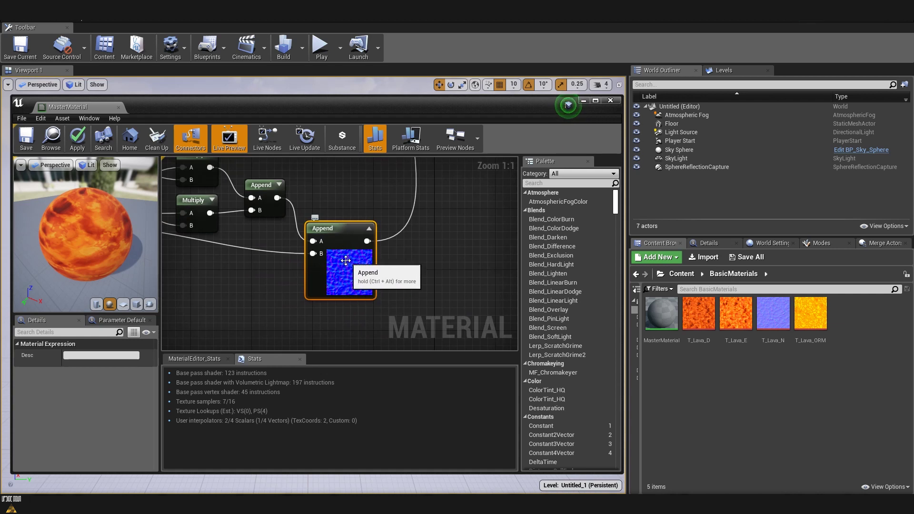
{"action": "right_click_drag", "start_coordinate": [341, 269], "coordinate": [505, 324]}
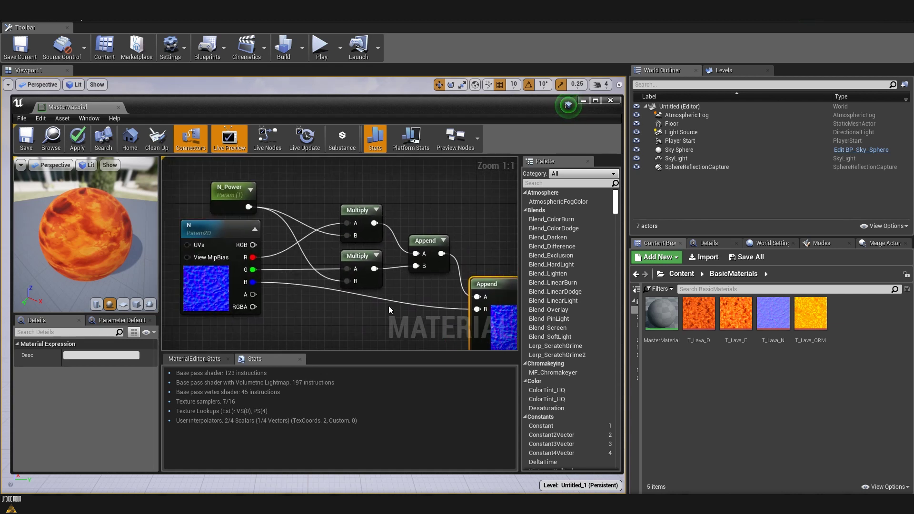
{"action": "left_click", "coordinate": [232, 190]}
{"action": "left_click_drag", "start_coordinate": [83, 384], "coordinate": [66, 385]}
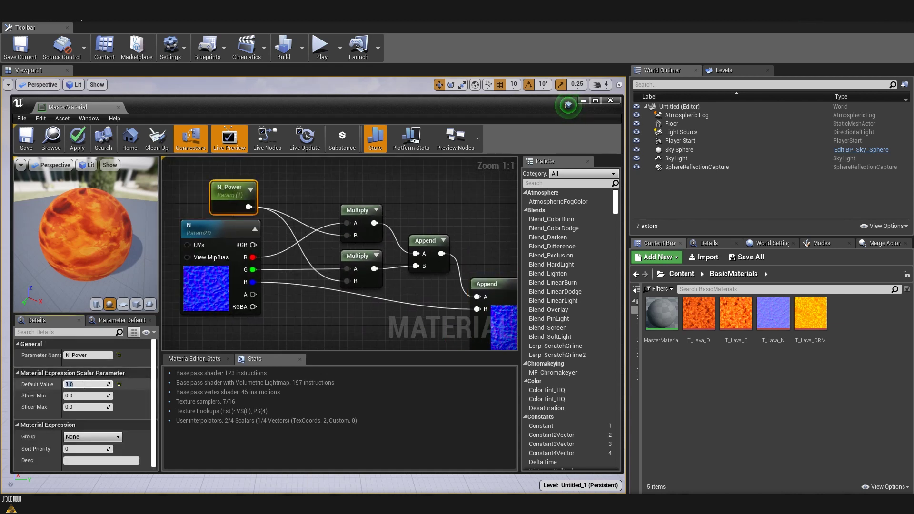
{"action": "right_click_drag", "start_coordinate": [447, 335], "coordinate": [306, 266]}
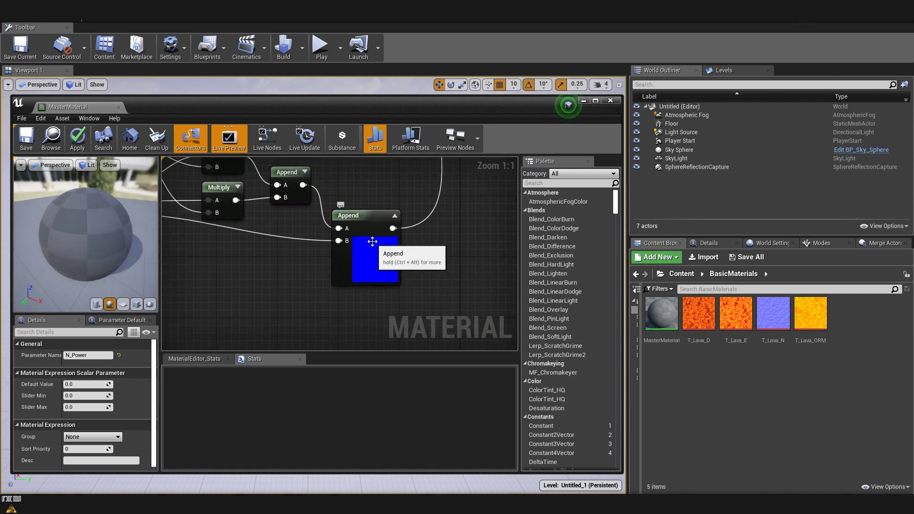
{"action": "right_click_drag", "start_coordinate": [261, 253], "coordinate": [332, 298]}
- Raise N_Power's default value to 3 to compare the effect in the second Append node's preview
{"action": "left_click", "coordinate": [86, 386]}
{"action": "type", "text": "3"}
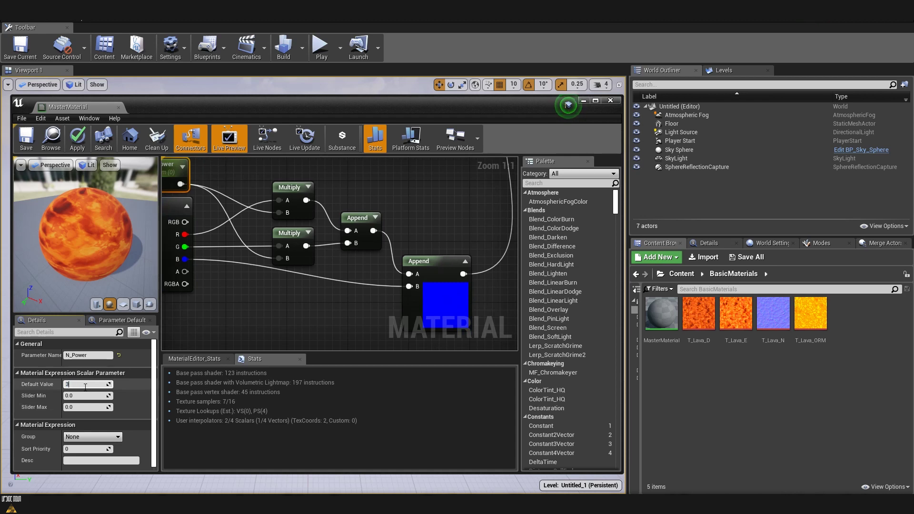
{"action": "key", "text": "Return"}
{"action": "left_click", "coordinate": [390, 299]}
{"action": "scroll", "coordinate": [411, 272], "scroll_direction": "down", "scroll_amount": 2}
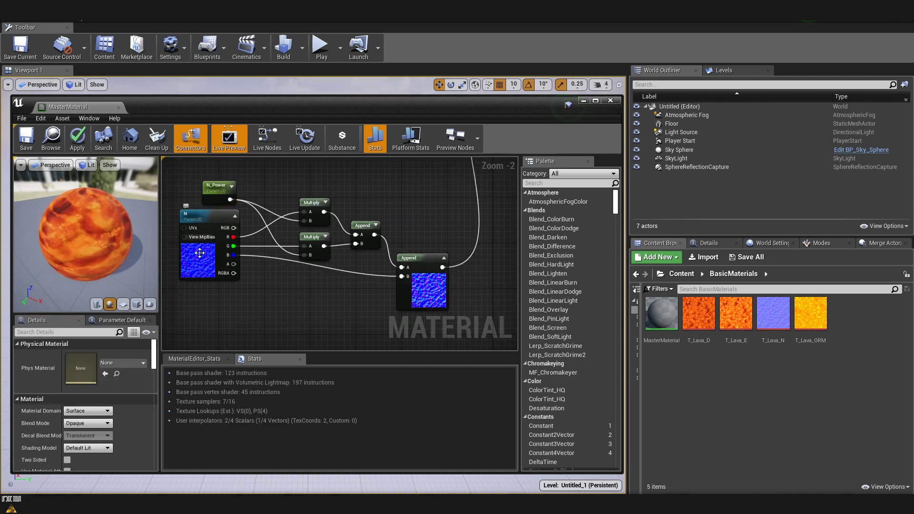
- Return N_Power's default value to 1
{"action": "left_click", "coordinate": [216, 196]}
{"action": "left_click", "coordinate": [86, 384]}
{"action": "type", "text": "1"}
{"action": "key", "text": "Return"}
{"action": "left_click", "coordinate": [418, 226]}
{"action": "scroll", "coordinate": [418, 225], "scroll_direction": "down", "scroll_amount": 2}
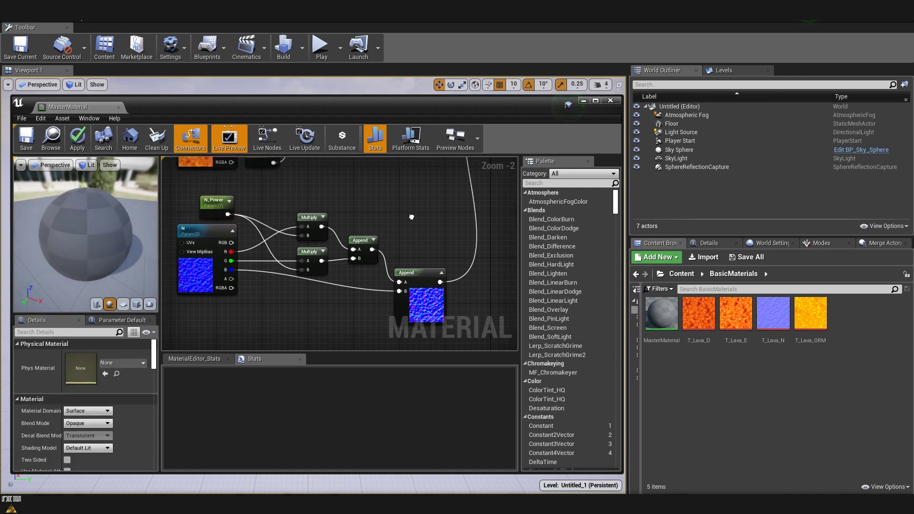
{"action": "right_click_drag", "start_coordinate": [412, 264], "coordinate": [355, 267]}
{"action": "scroll", "coordinate": [355, 267], "scroll_direction": "down", "scroll_amount": 1}
{"action": "scroll", "coordinate": [355, 266], "scroll_direction": "down", "scroll_amount": 1}
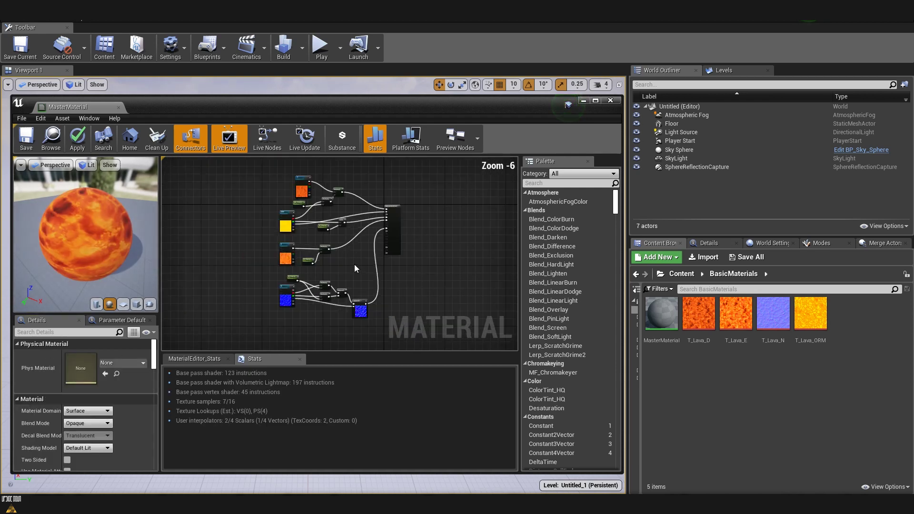
- Apply and save the changes to MasterMaterial and close its editor
{"action": "left_click", "coordinate": [79, 142]}
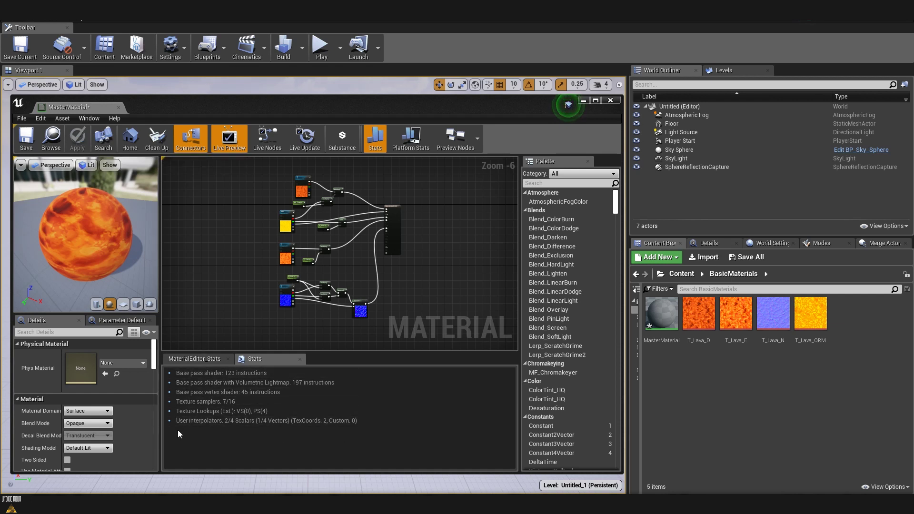
{"action": "left_click", "coordinate": [27, 140]}
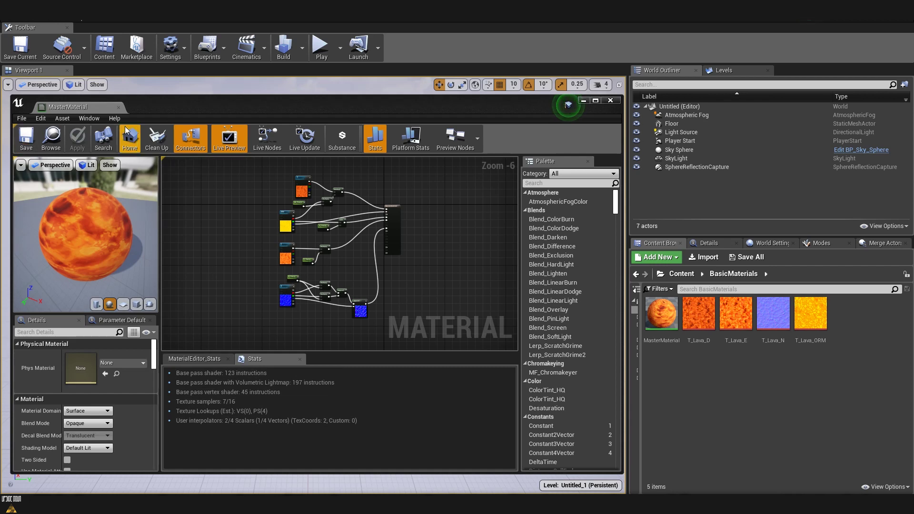
{"action": "left_click", "coordinate": [118, 107]}
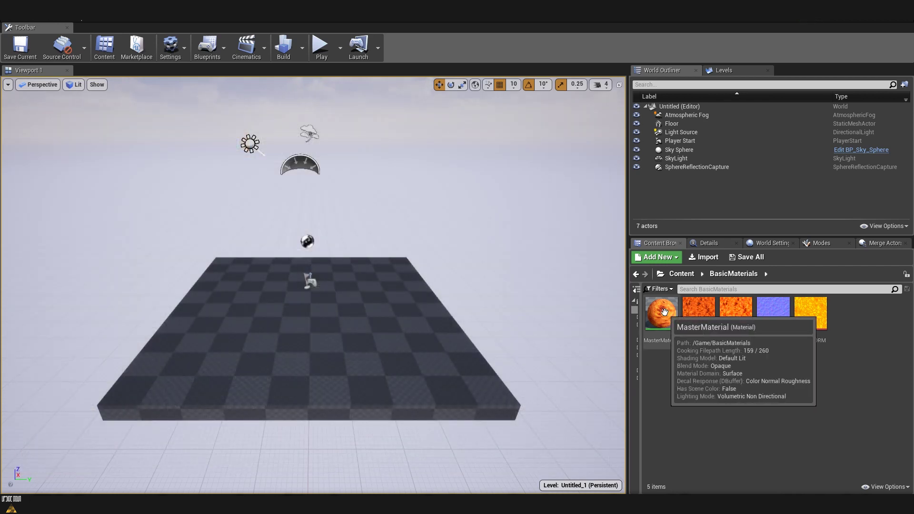
- Create a material instance from MasterMaterial in the BasicMaterials folder and name it MI_Lava
{"action": "right_click", "coordinate": [665, 312]}
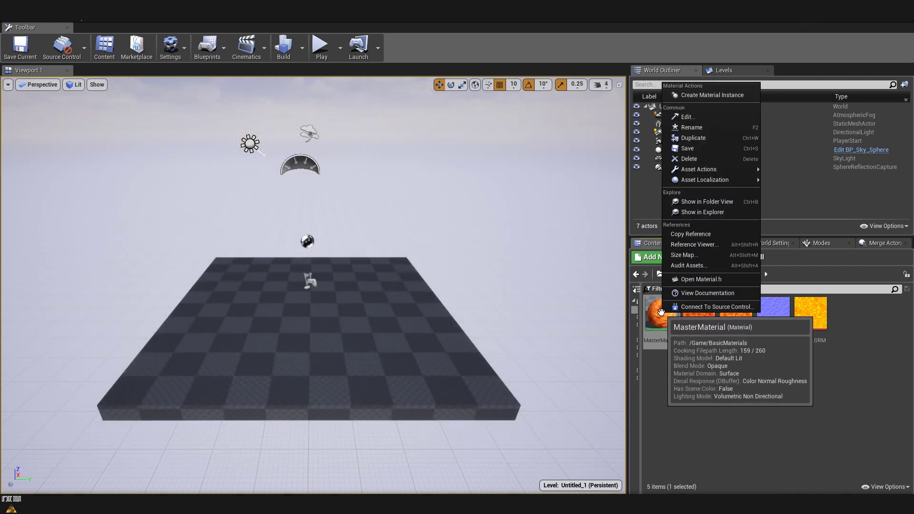
{"action": "left_click", "coordinate": [704, 98]}
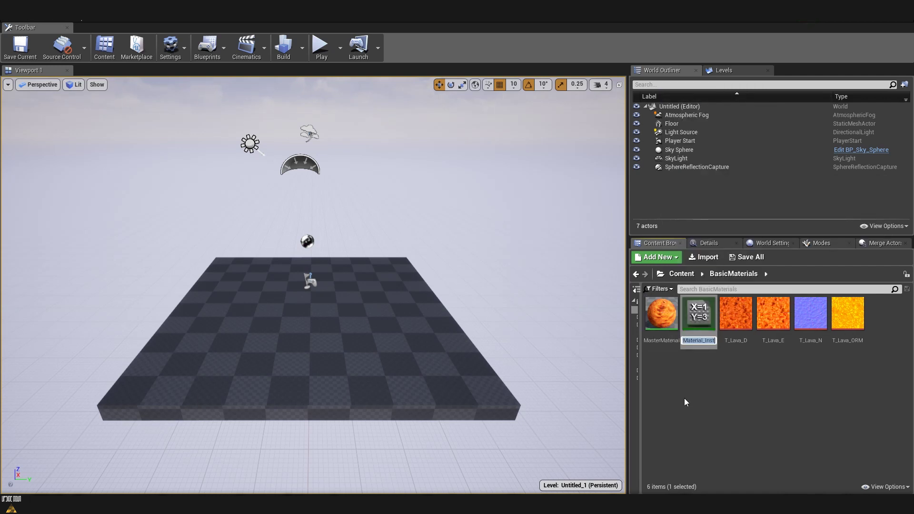
{"action": "type", "text": "MI_Lava"}
{"action": "key", "text": "Return"}
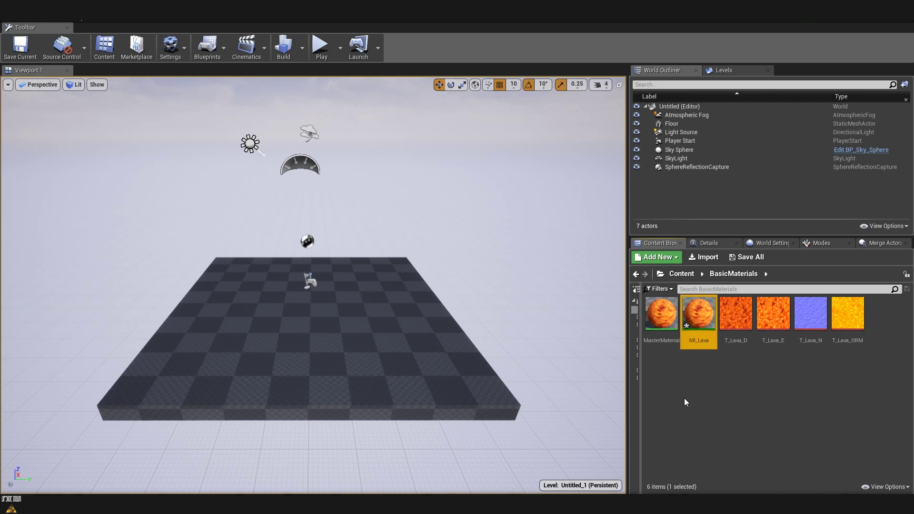
- Resize the MI_Lava editor window and enable the overrides for the D, E, N and ORM texture parameters
{"action": "left_click_drag", "start_coordinate": [381, 157], "coordinate": [240, 111]}
{"action": "left_click_drag", "start_coordinate": [498, 395], "coordinate": [623, 471]}
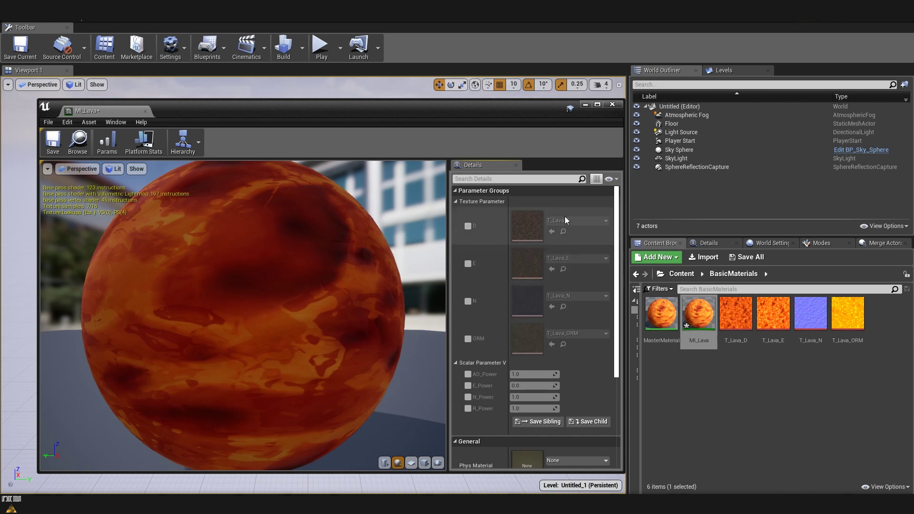
{"action": "left_click", "coordinate": [468, 226]}
{"action": "left_click", "coordinate": [468, 263]}
{"action": "left_click", "coordinate": [468, 302]}
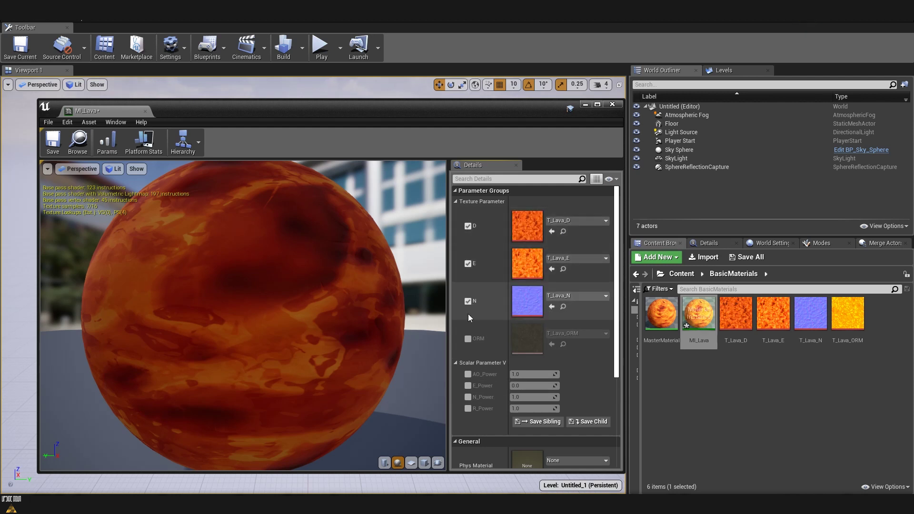
{"action": "left_click", "coordinate": [467, 339]}
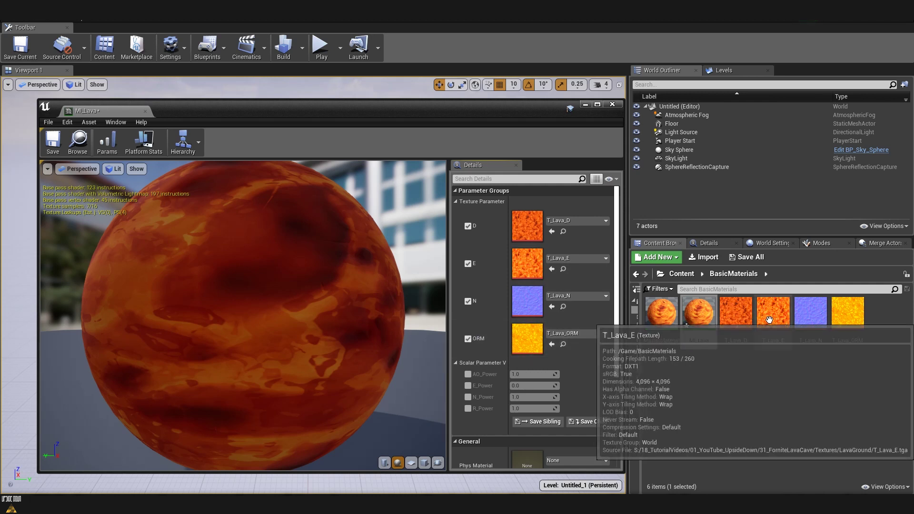
{"action": "left_click_drag", "start_coordinate": [773, 312], "coordinate": [757, 356]}
{"action": "left_click", "coordinate": [756, 358]}
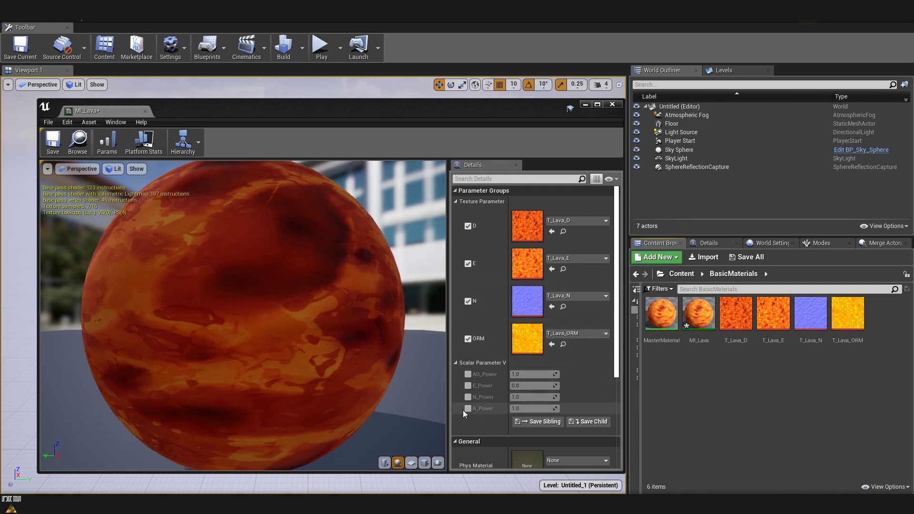
- Override E_Power with a value of 2 to preview the emissive effect, and disable the override again
{"action": "left_click", "coordinate": [468, 386]}
{"action": "left_click", "coordinate": [527, 386]}
{"action": "type", "text": "2"}
{"action": "key", "text": "Return"}
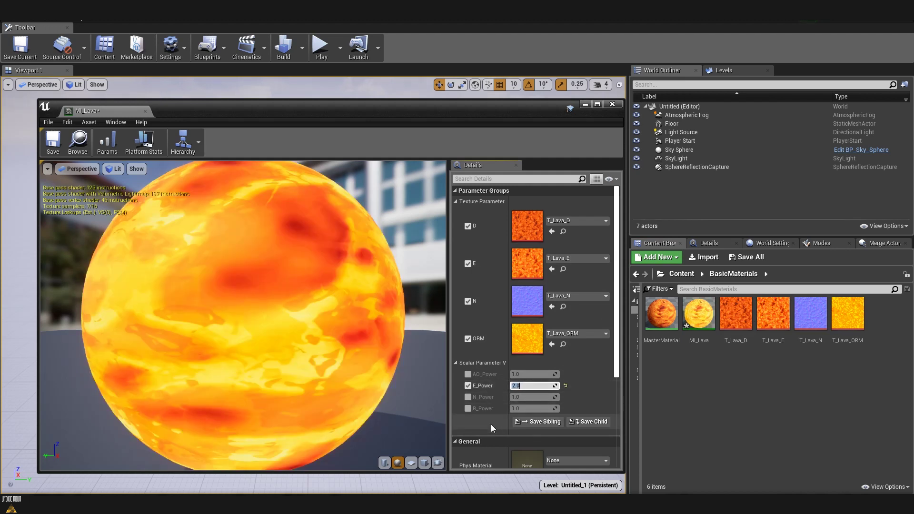
{"action": "left_click", "coordinate": [468, 387]}
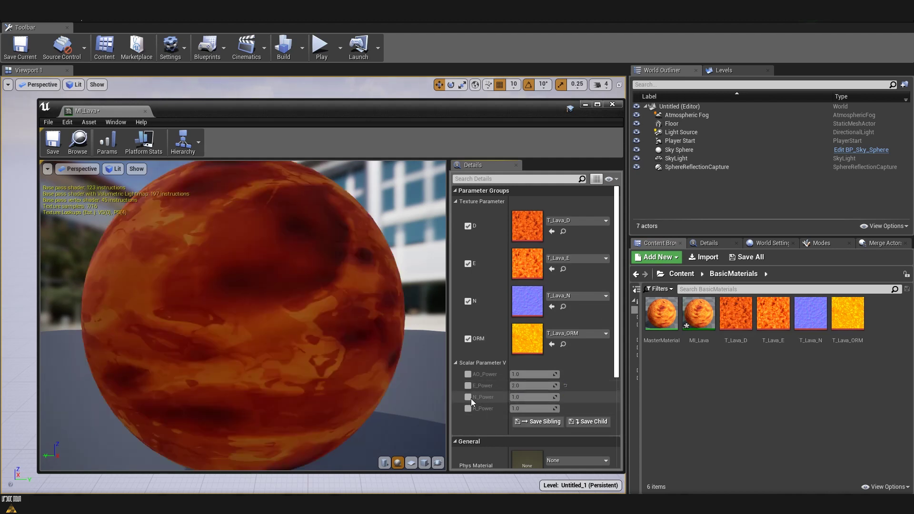
- Enable the N_Power override, test the values 5, 10 and 0 in the preview, and return it to 1
{"action": "left_click", "coordinate": [468, 397]}
{"action": "left_click", "coordinate": [533, 398]}
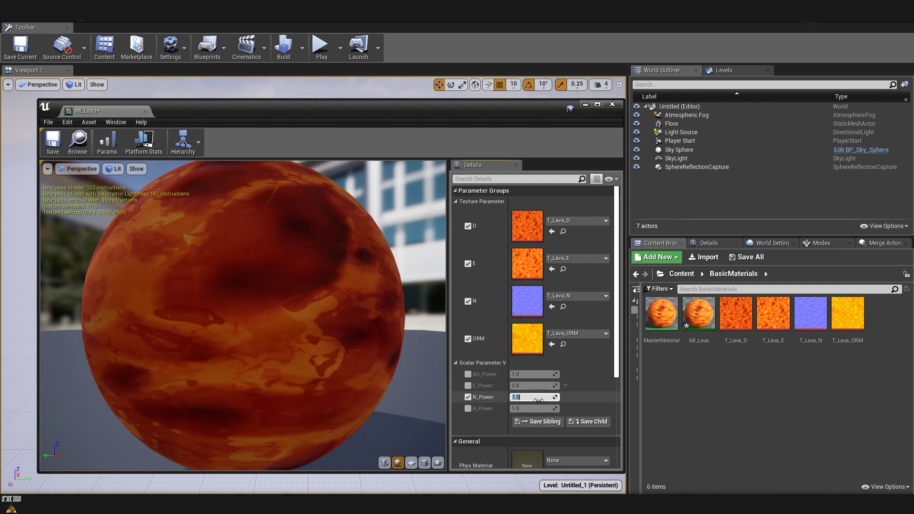
{"action": "type", "text": "5"}
{"action": "key", "text": "Return"}
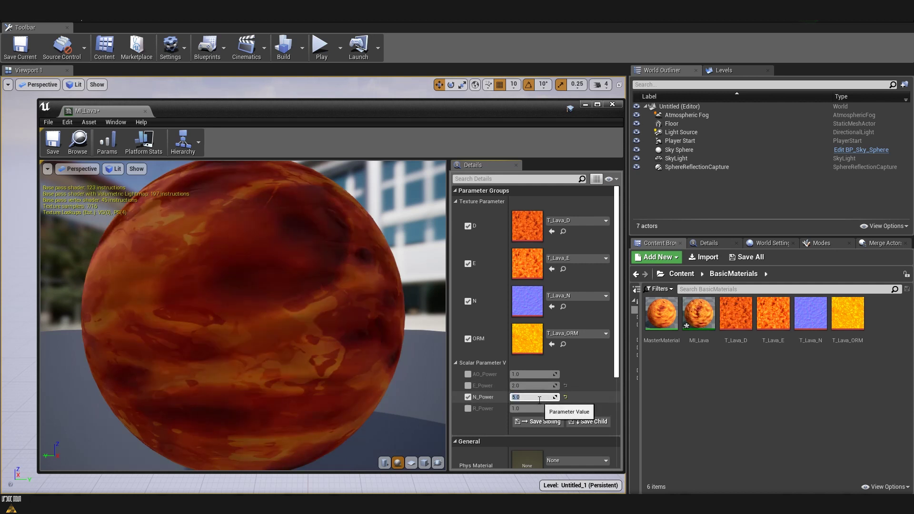
{"action": "type", "text": "10"}
{"action": "key", "text": "Return"}
{"action": "type", "text": "0"}
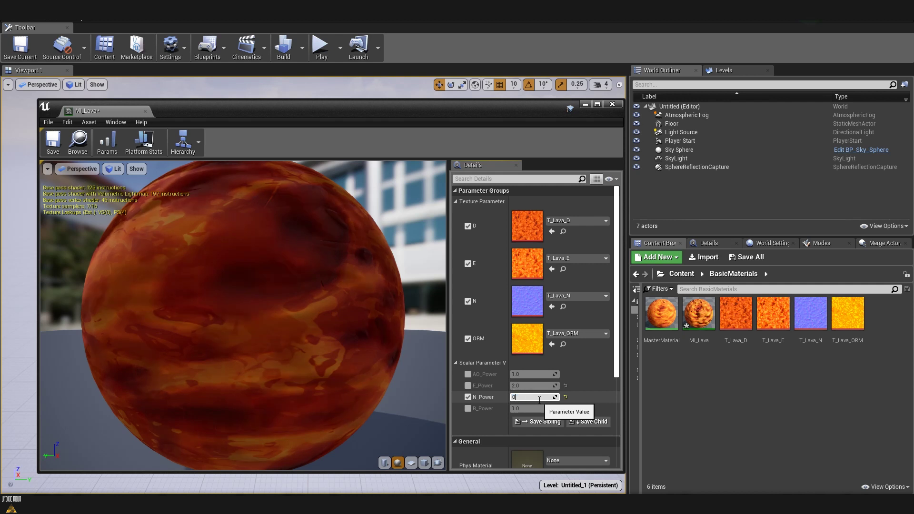
{"action": "key", "text": "Return"}
{"action": "type", "text": "1."}
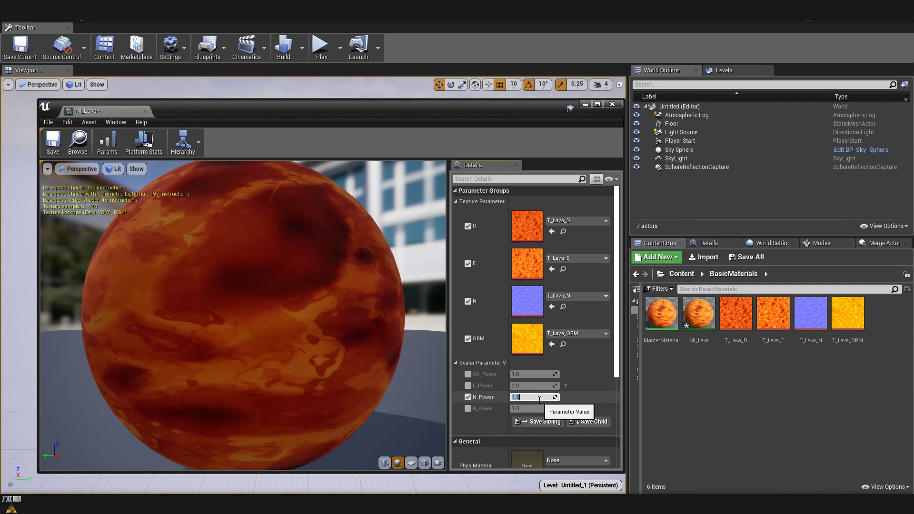
{"action": "key", "text": "Return"}
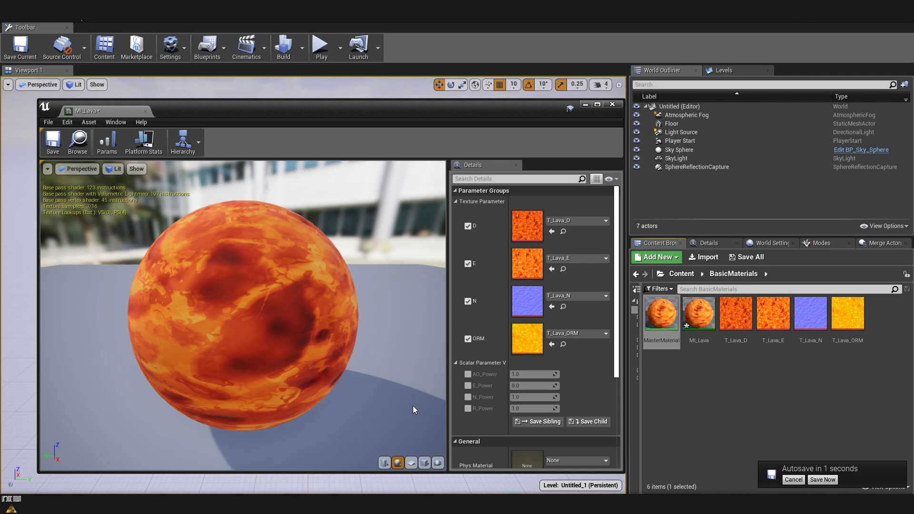
- Select MasterMaterial in the BasicMaterials folder and examine the Parent setting among MI_Lava's general properties
{"action": "left_click", "coordinate": [664, 323]}
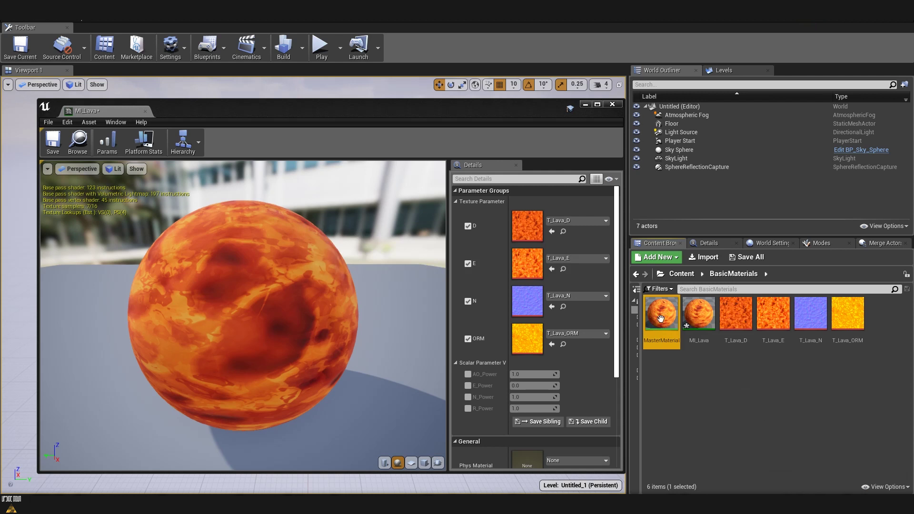
{"action": "mouse_move", "coordinate": [661, 318]}
{"action": "scroll", "coordinate": [621, 327], "scroll_direction": "down", "scroll_amount": 5}
{"action": "scroll", "coordinate": [622, 334], "scroll_direction": "down", "scroll_amount": 2}
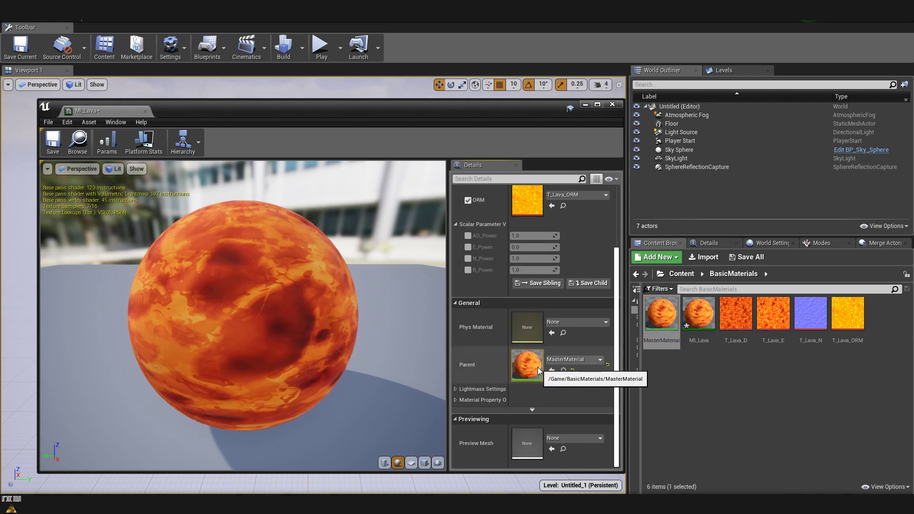
{"action": "left_click_drag", "start_coordinate": [616, 353], "coordinate": [621, 291]}
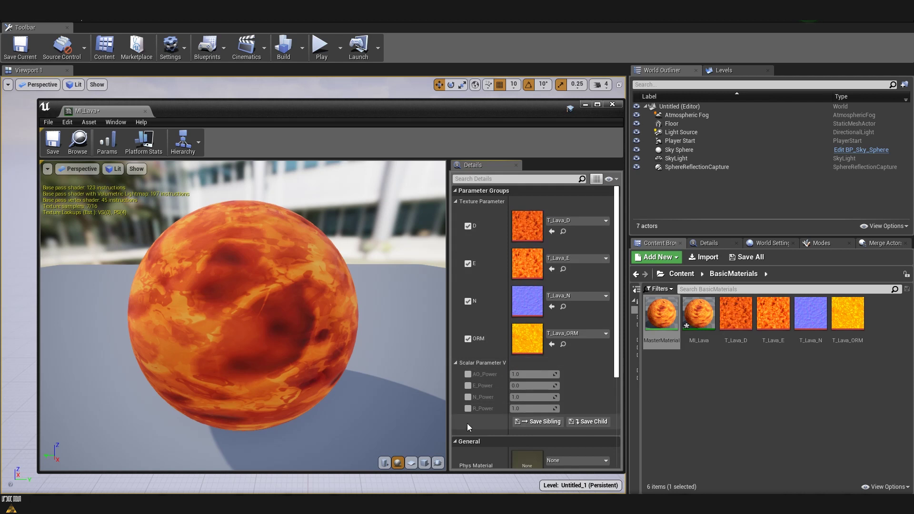